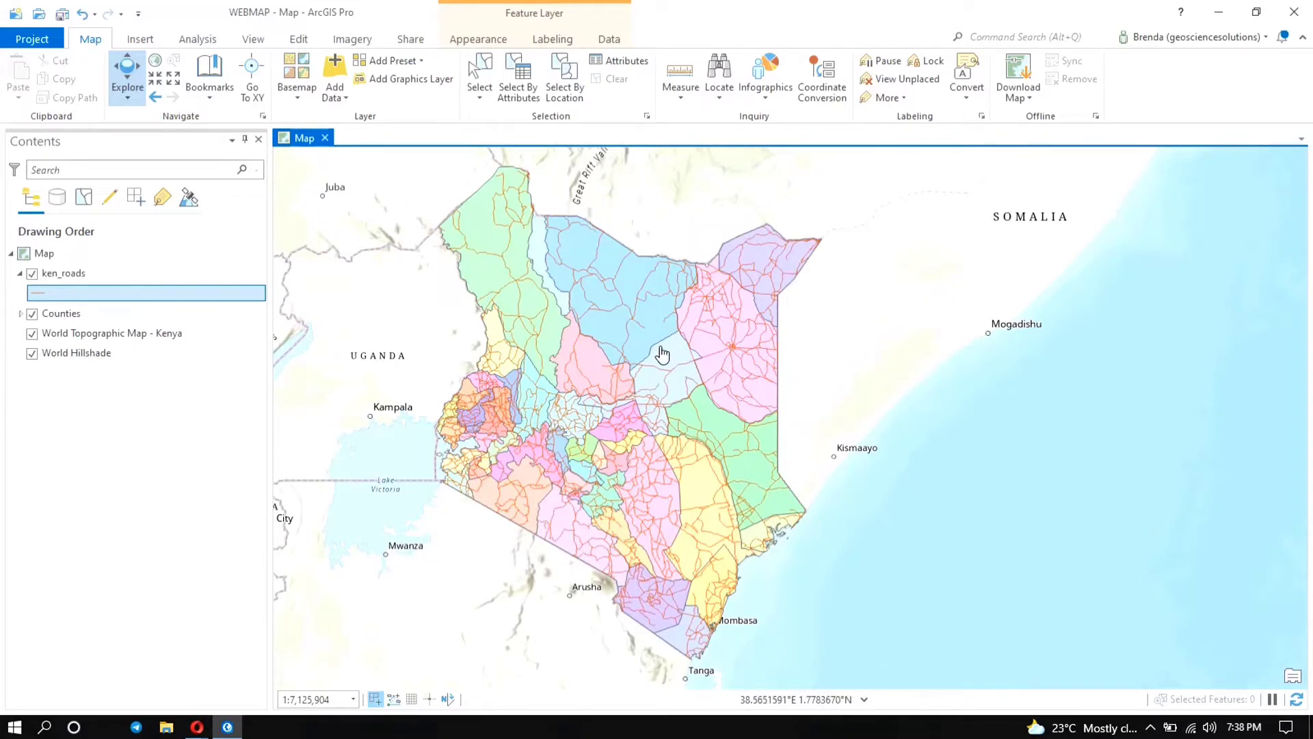
Hide the County_1_2 field of the Counties layer, save the field changes and close the fields view
left_click(77, 316)
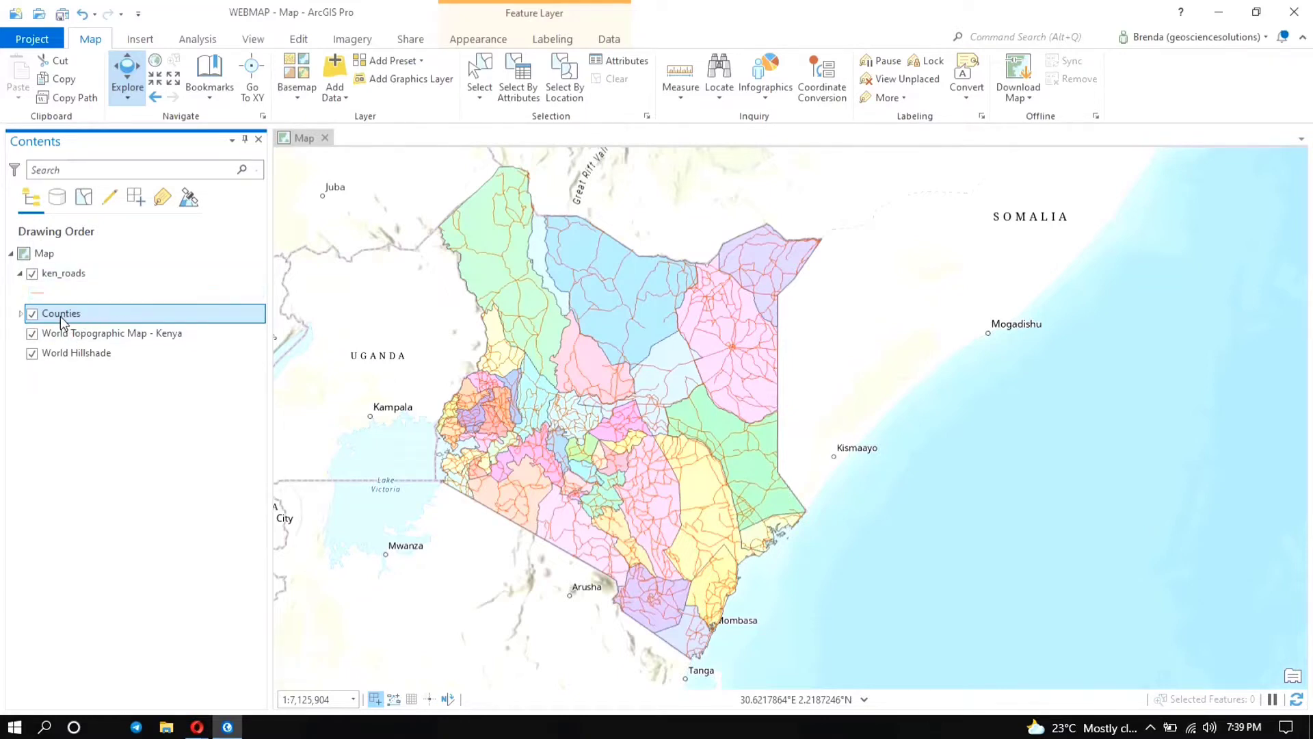
left_click(609, 40)
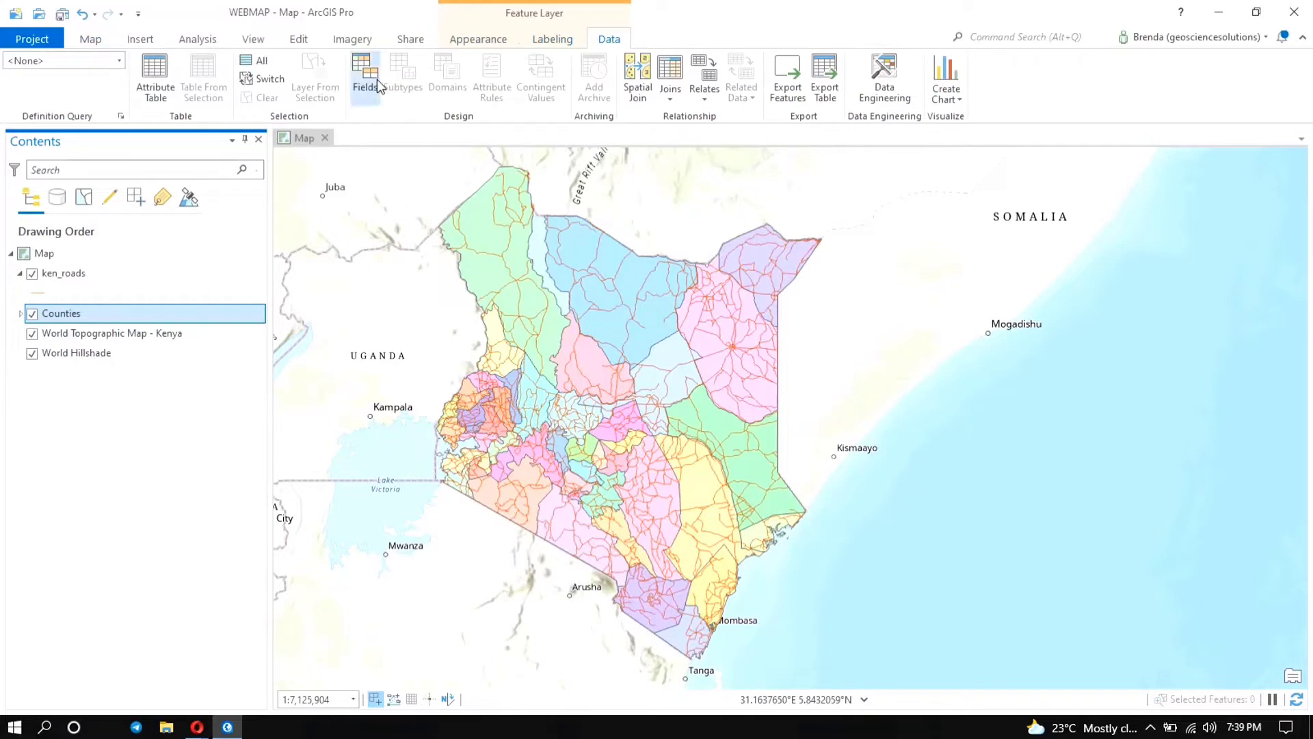
left_click(359, 72)
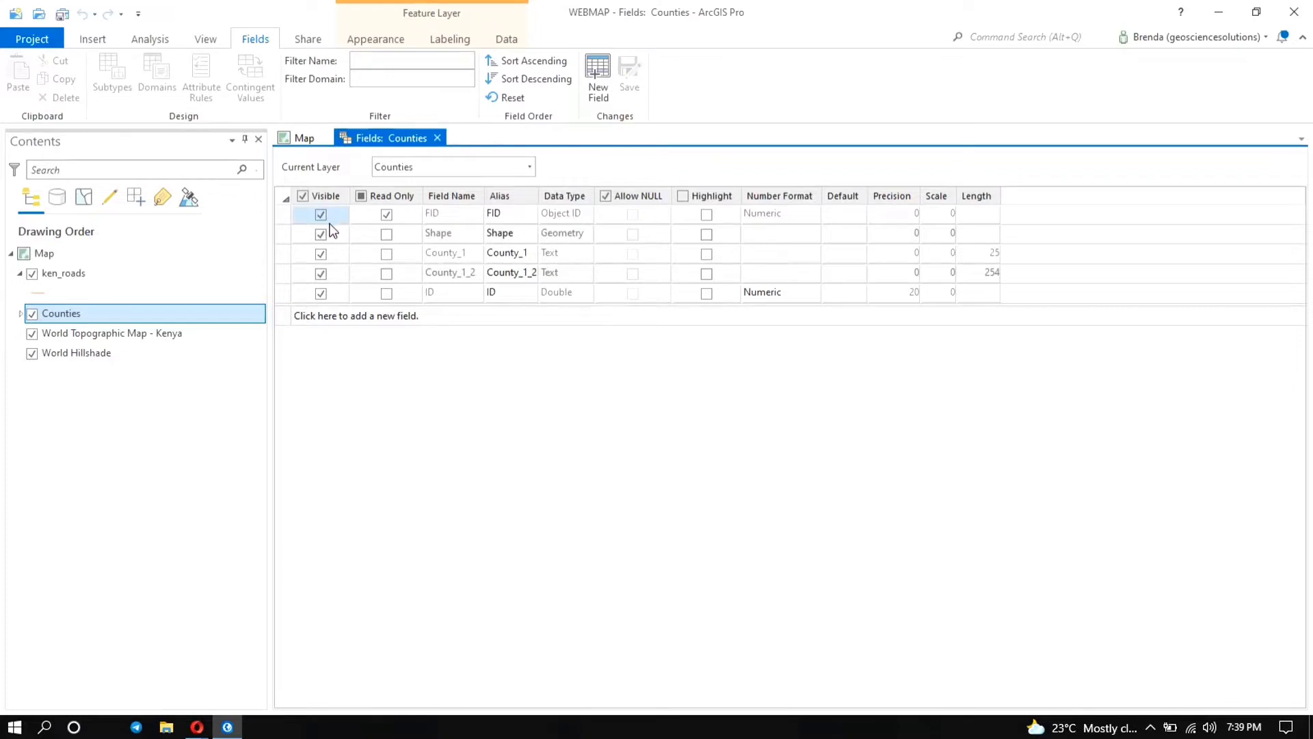
left_click(321, 274)
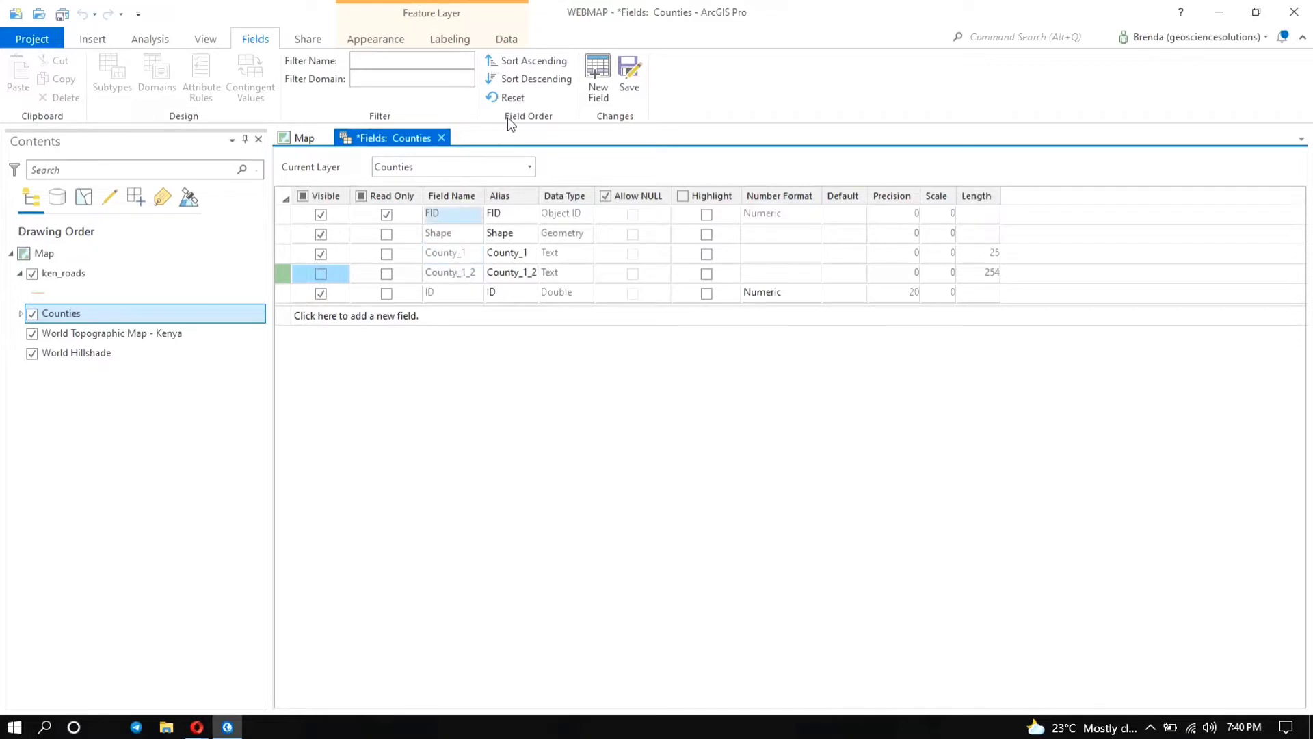
left_click(629, 75)
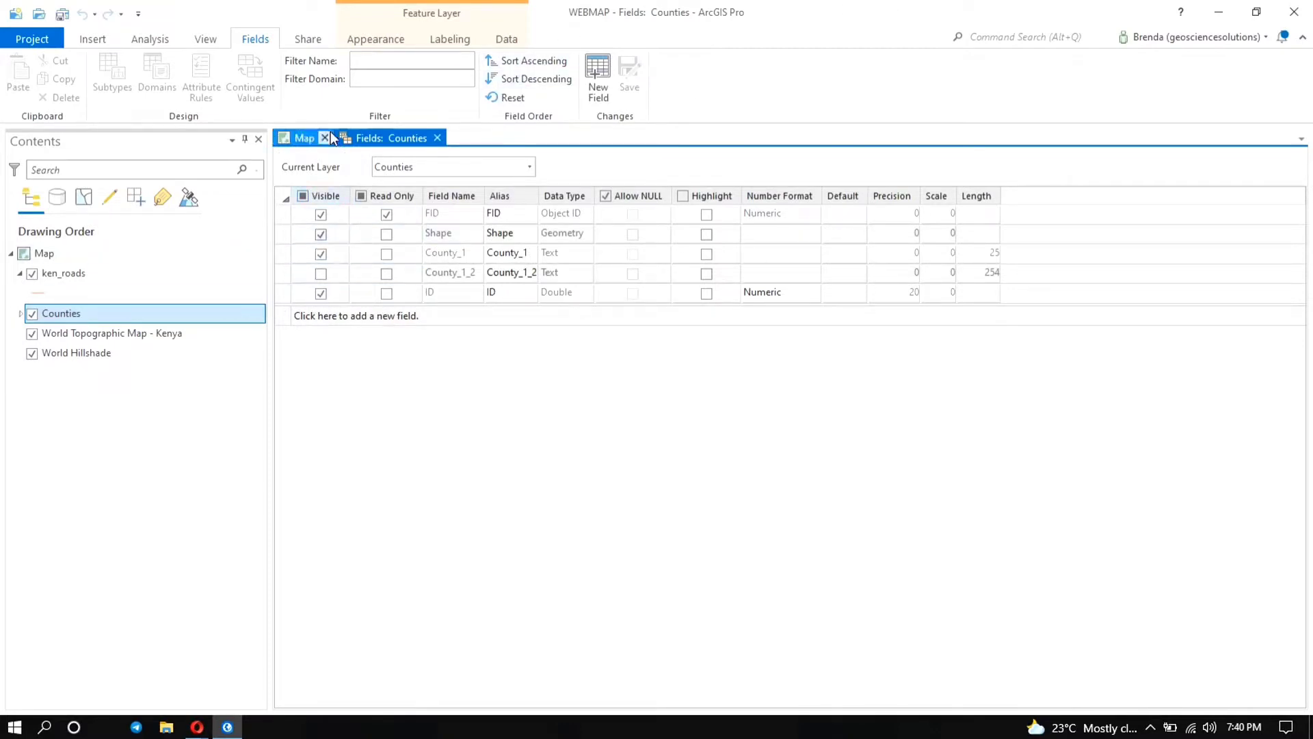
left_click(437, 137)
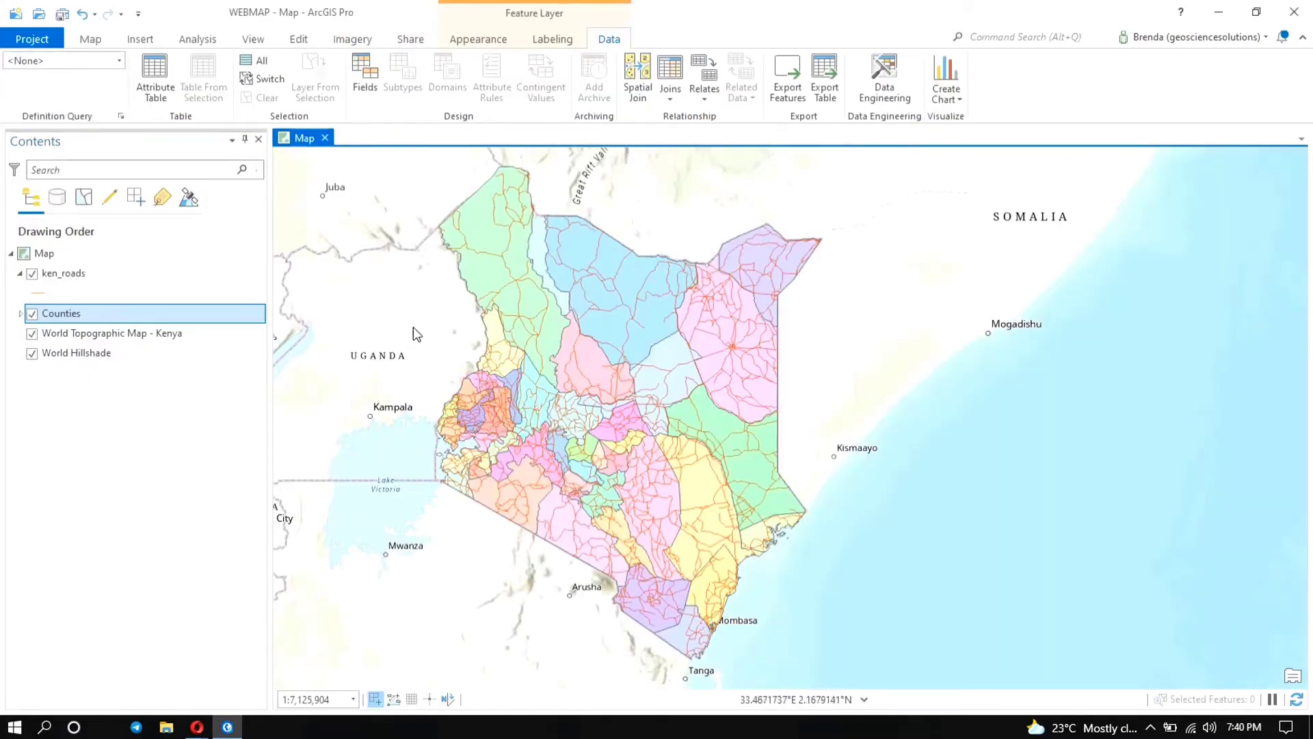
Open the pop-up configuration for the Counties layer
right_click(72, 314)
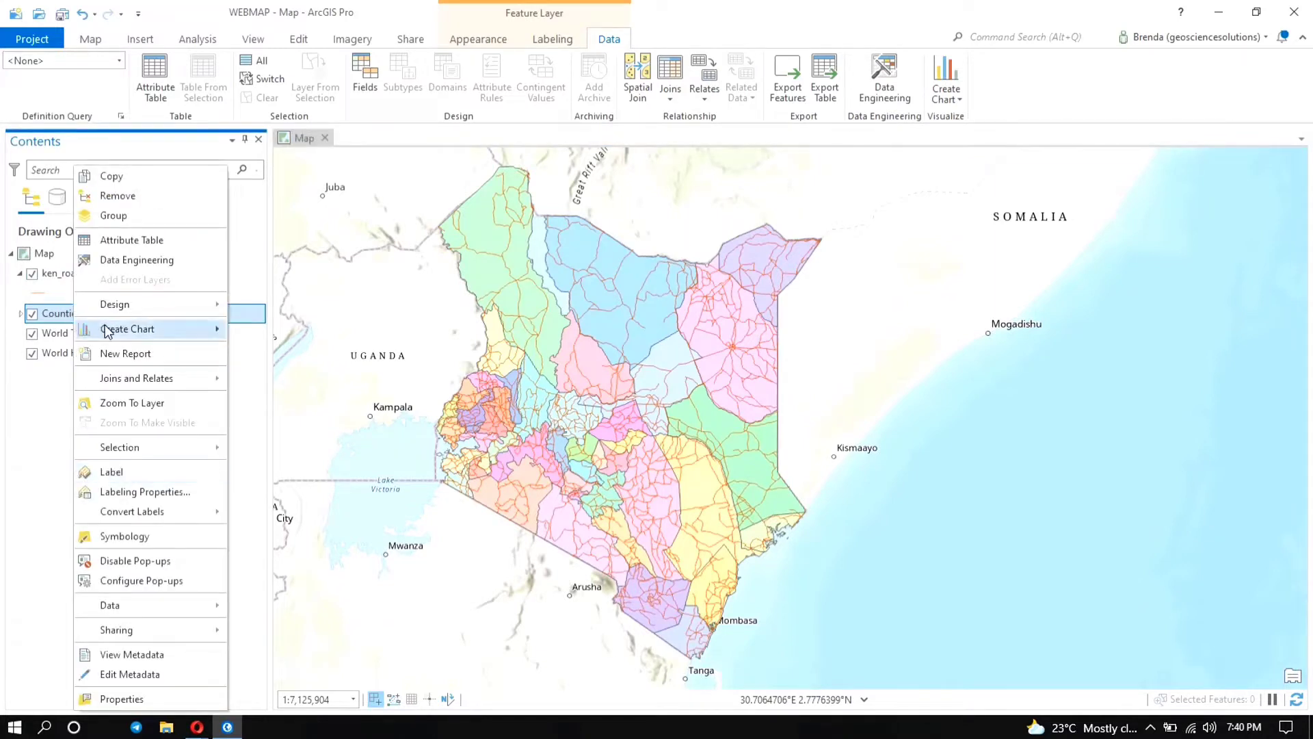
left_click(117, 580)
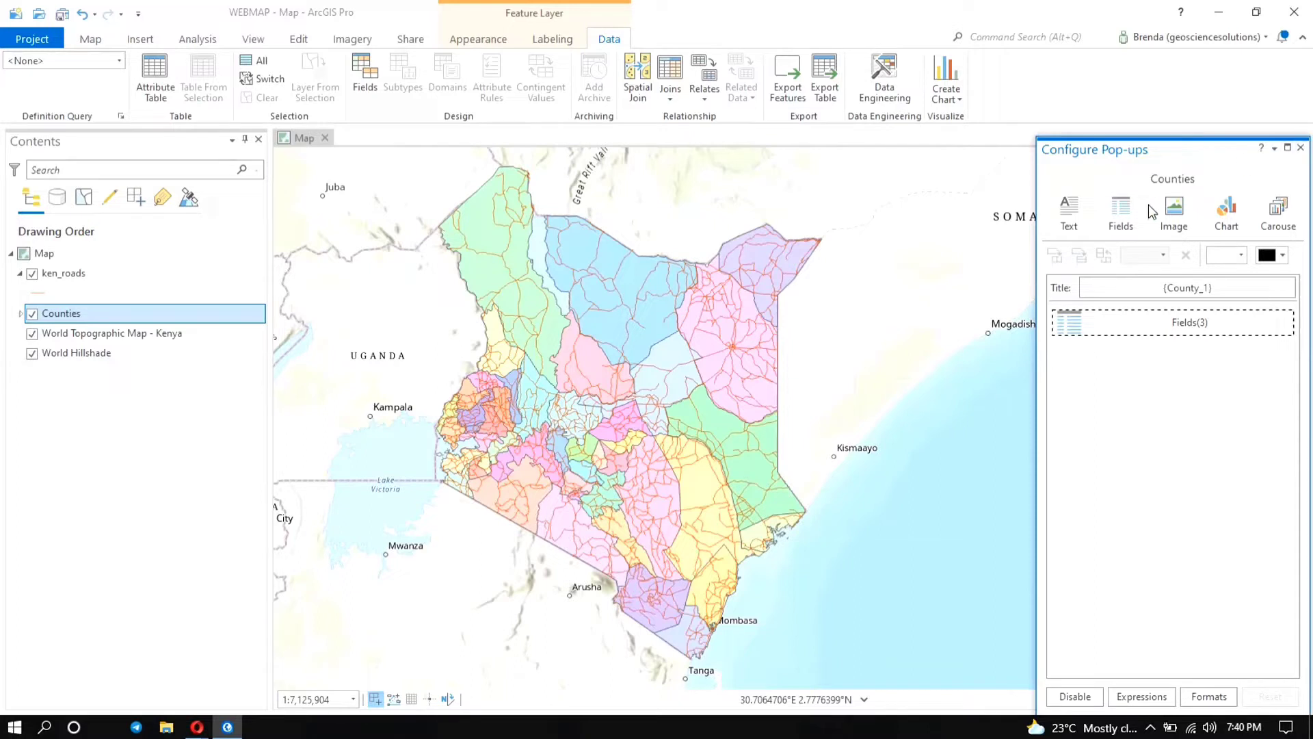
left_click(1285, 257)
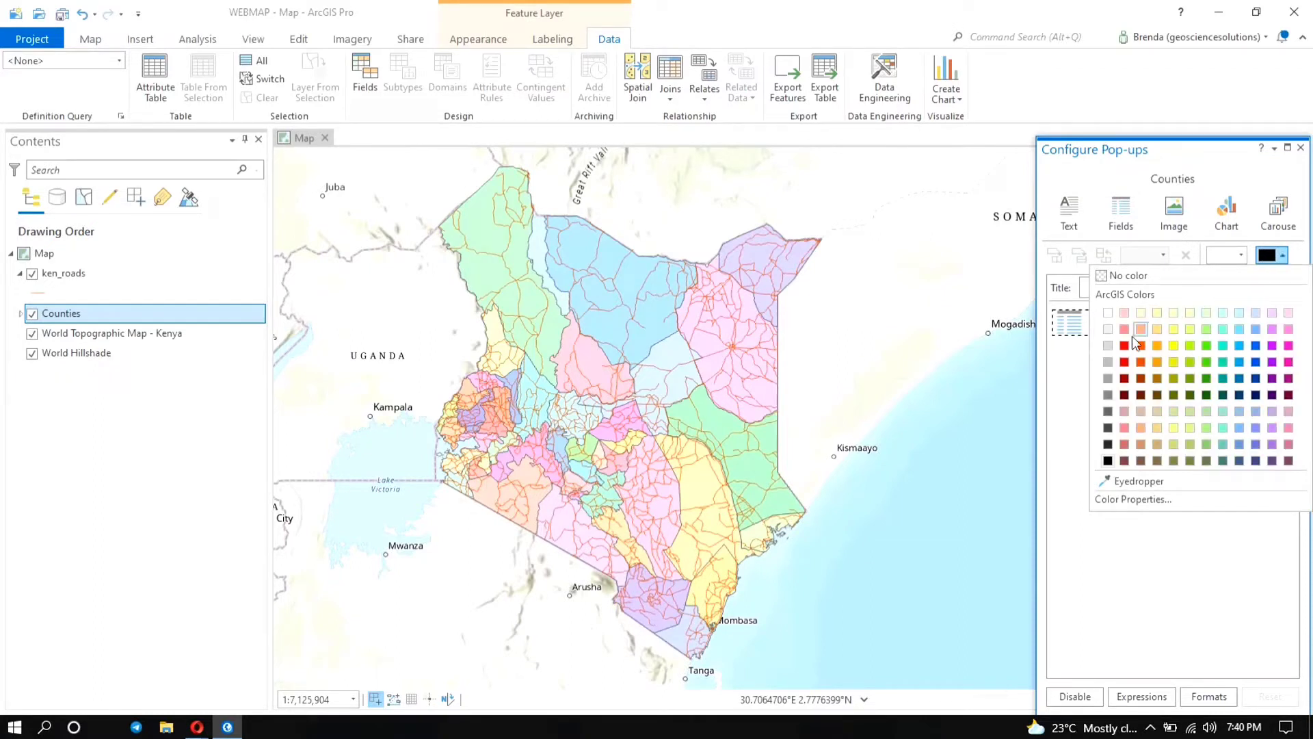
left_click(1124, 345)
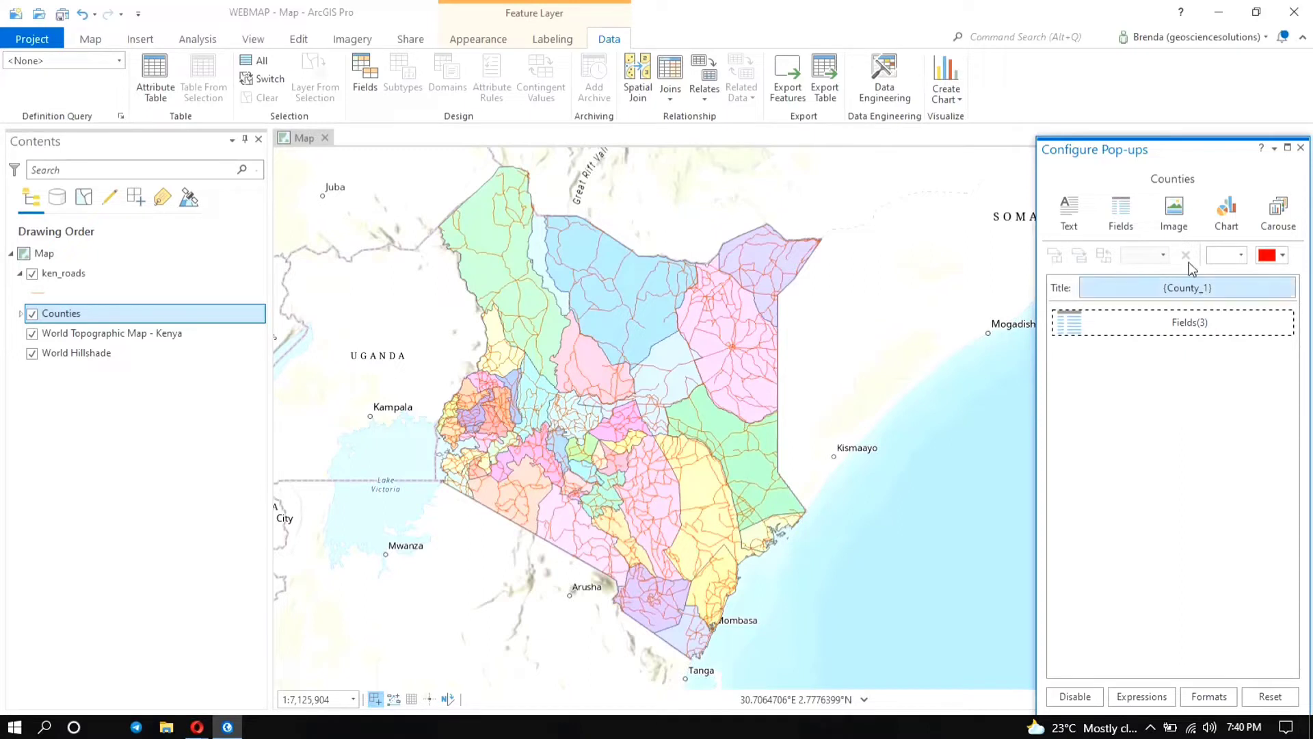
left_click(1074, 222)
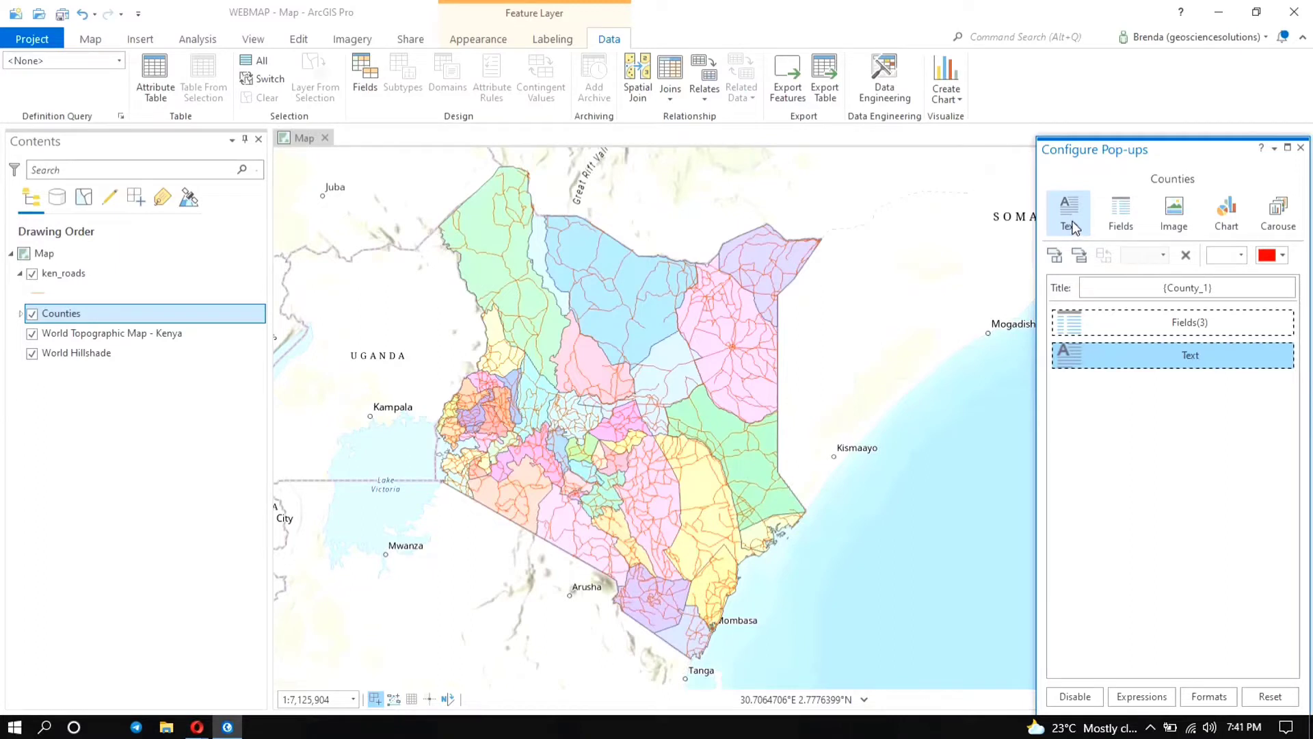
left_click(1111, 219)
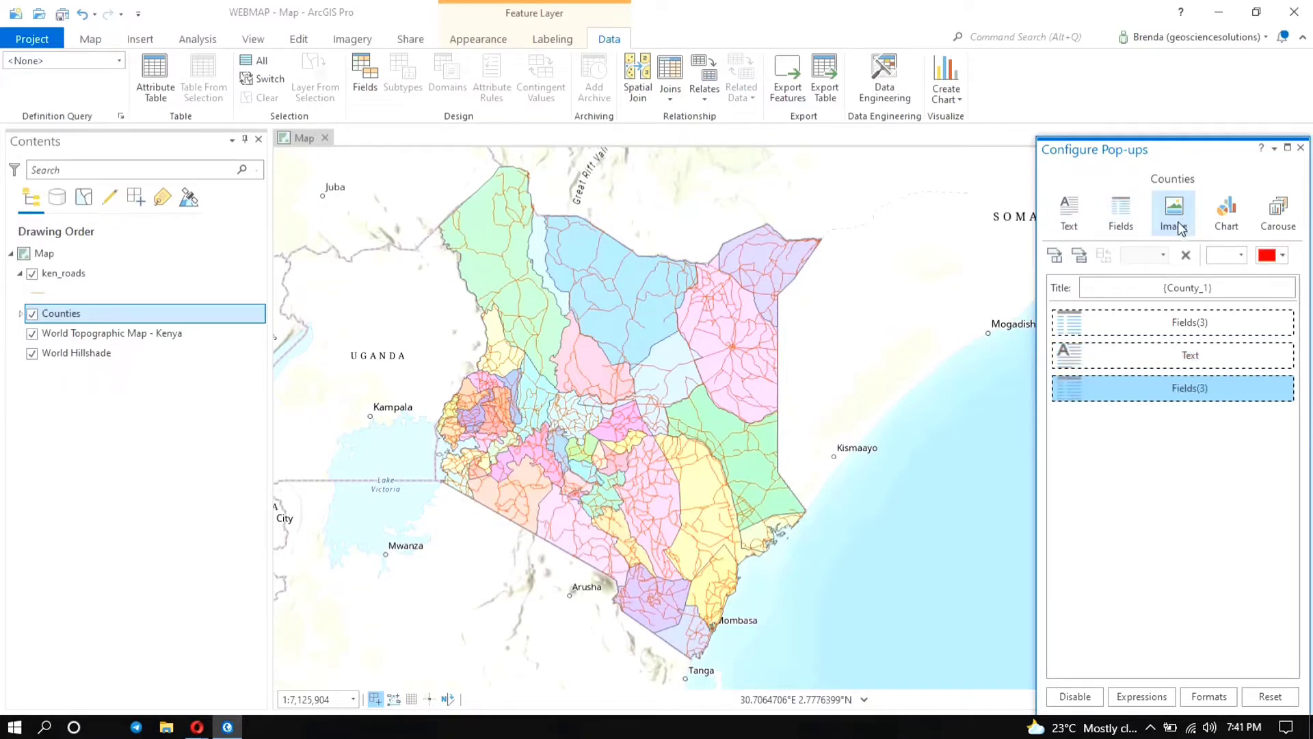
left_click_drag(1118, 288, 1181, 413)
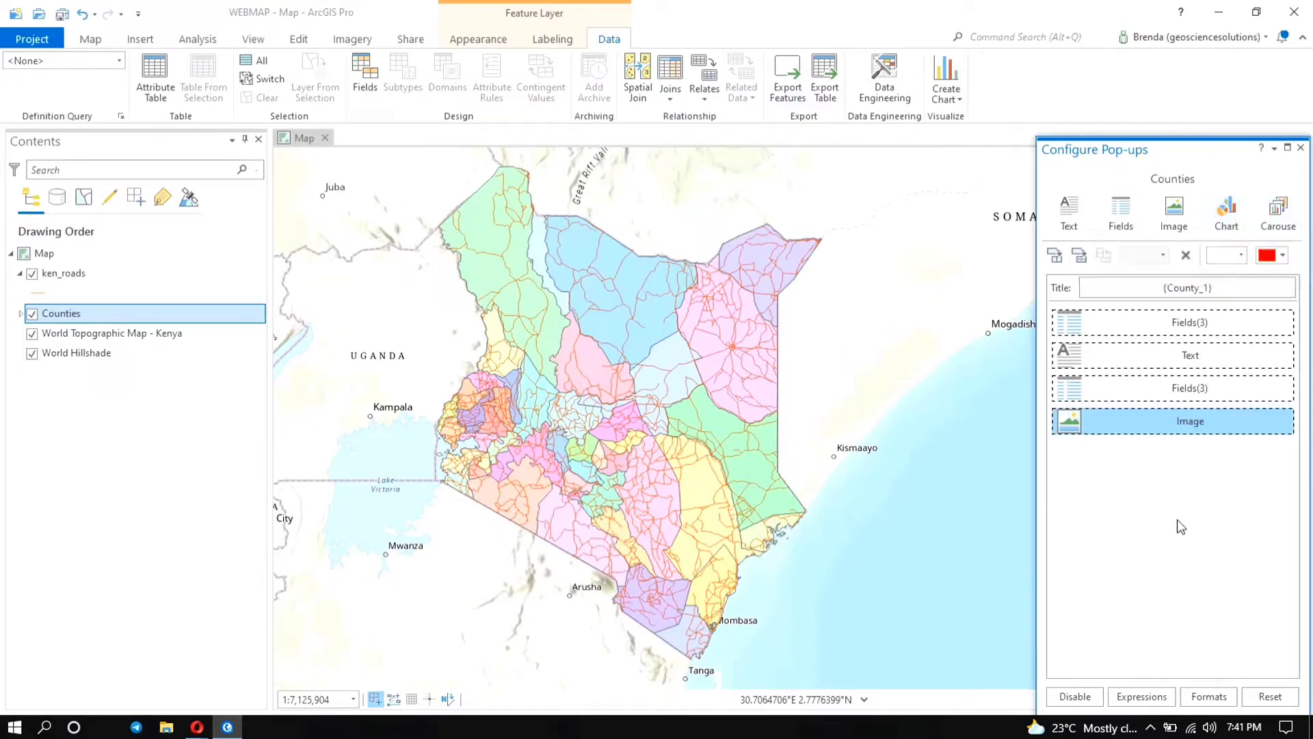
left_click(1132, 229)
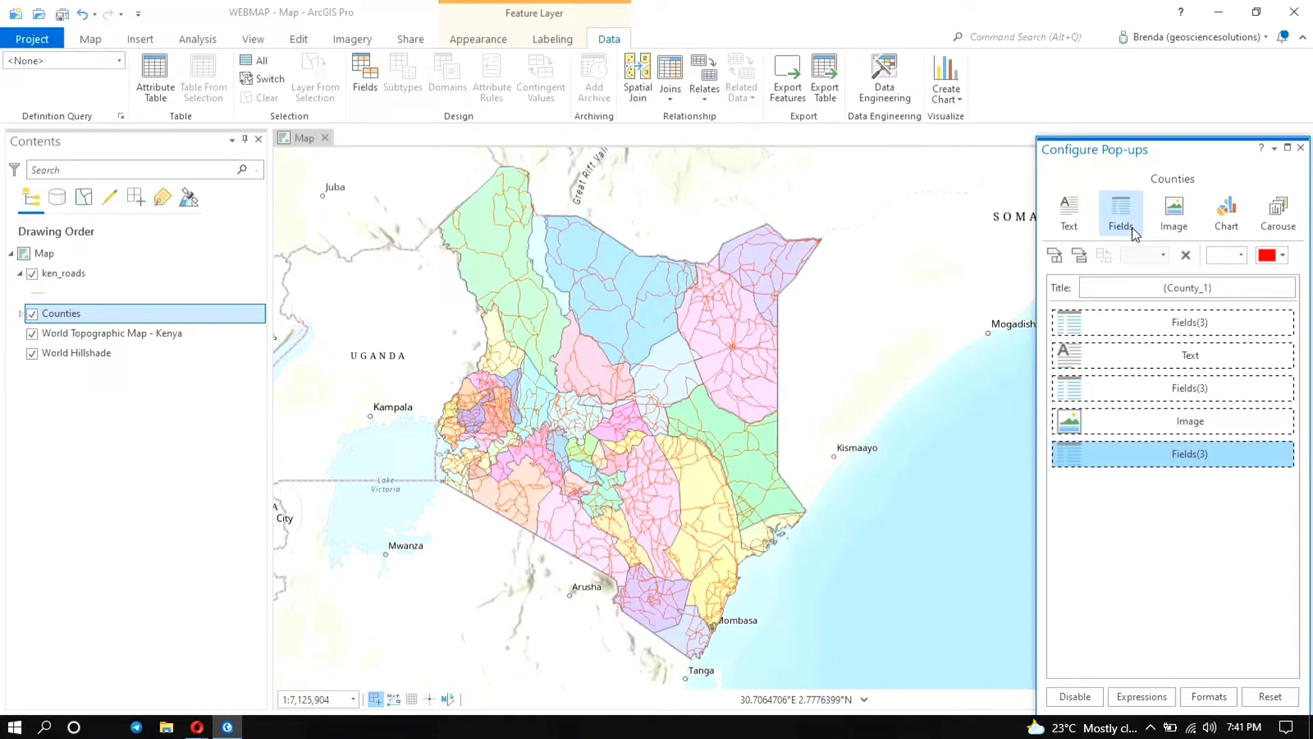
left_click(1271, 699)
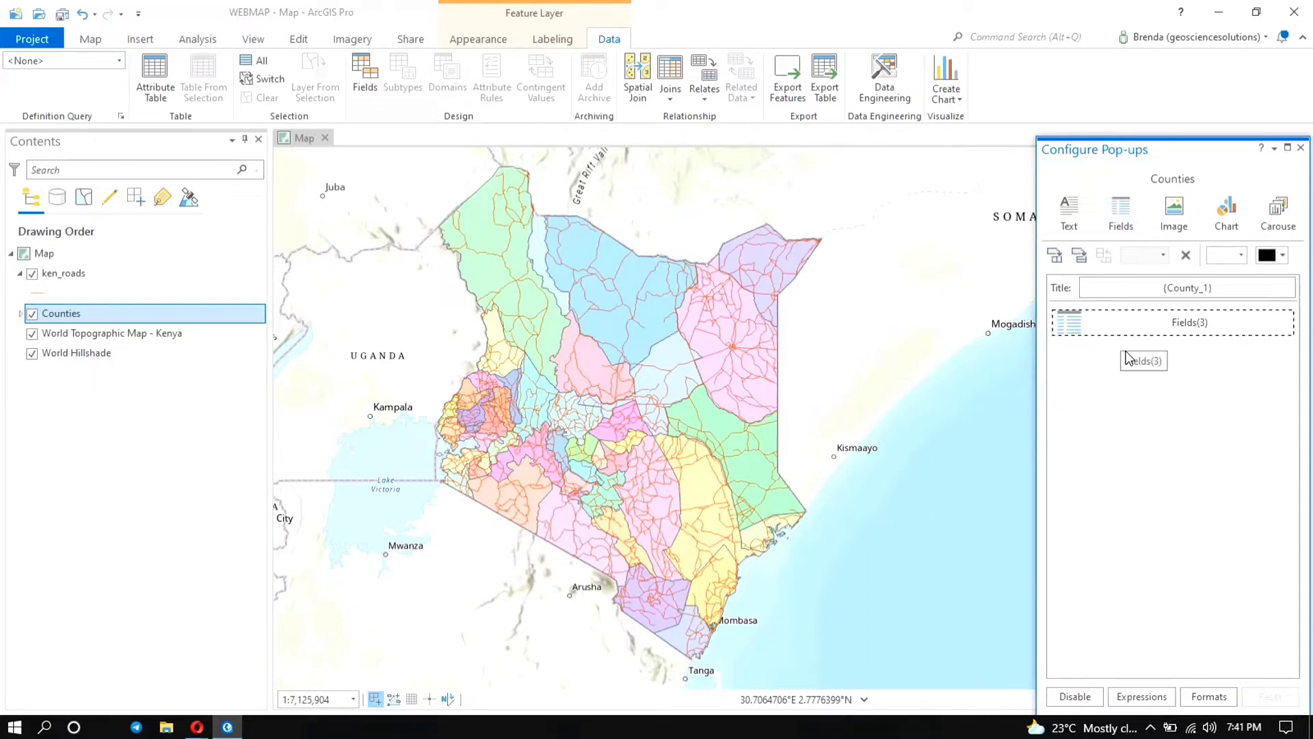
Set the color in the Counties pop-up configuration to red
left_click(1279, 257)
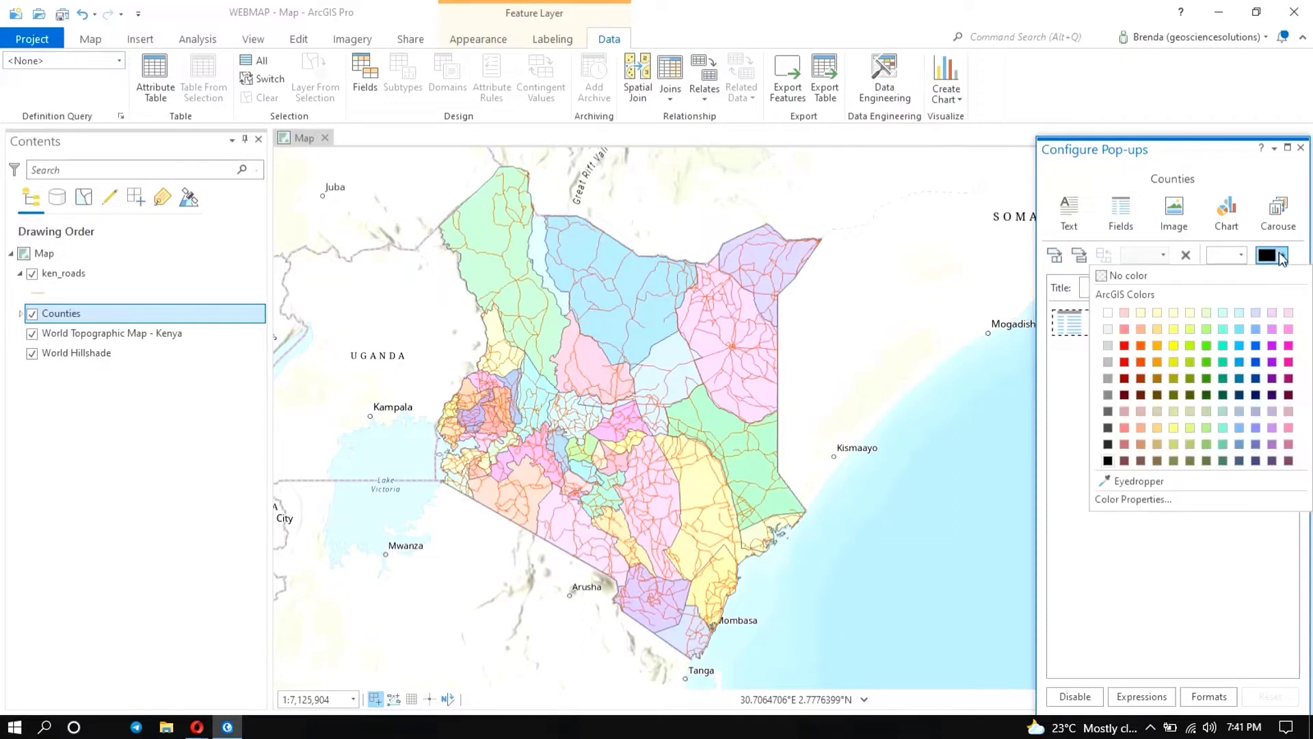
left_click(1130, 350)
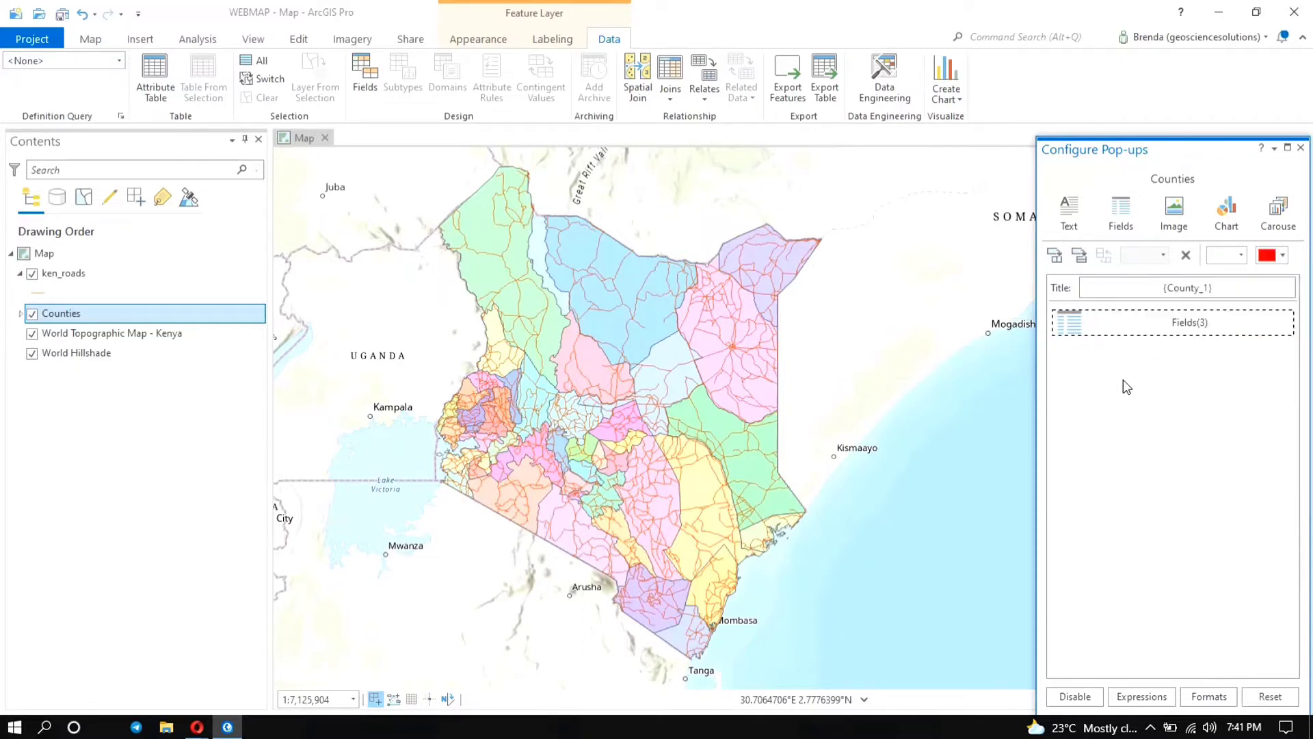
left_click(1133, 610)
Examine the pop-up of the Marsabit county on the map, and close it together with the pop-up configuration
left_click(607, 332)
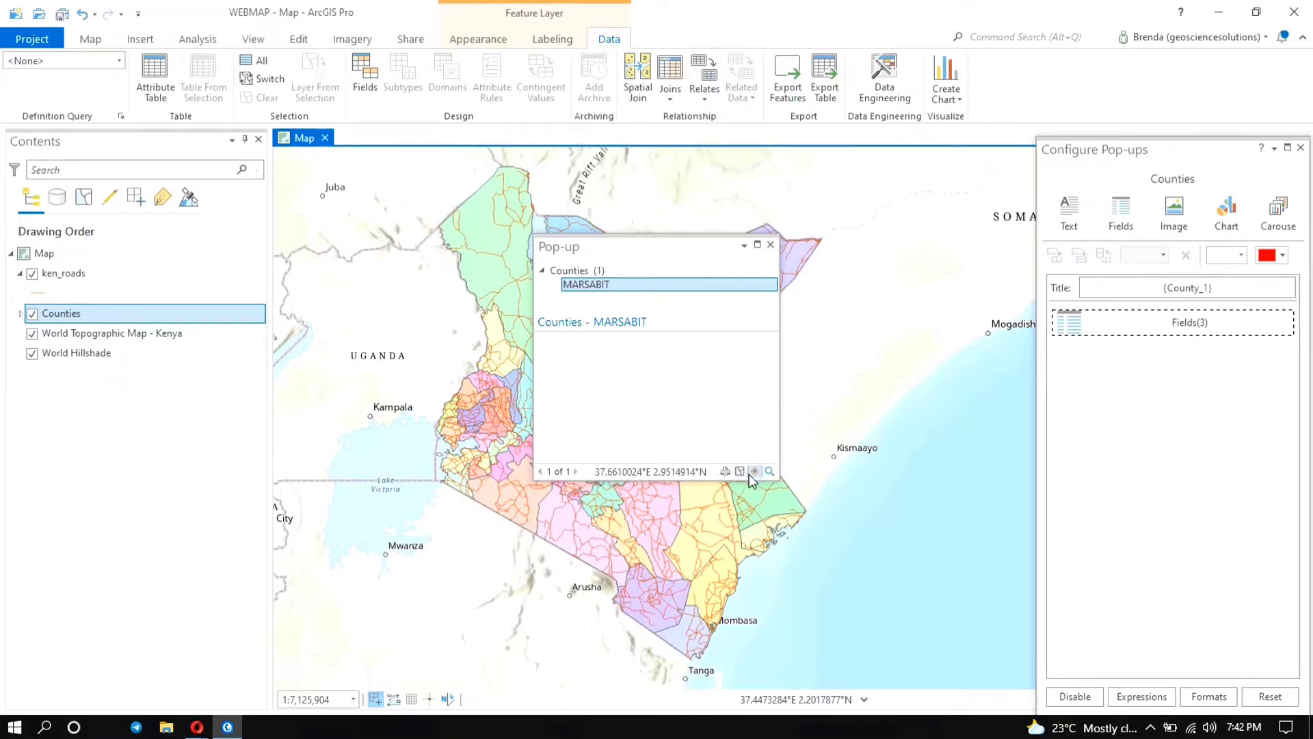
left_click_drag(656, 257, 586, 257)
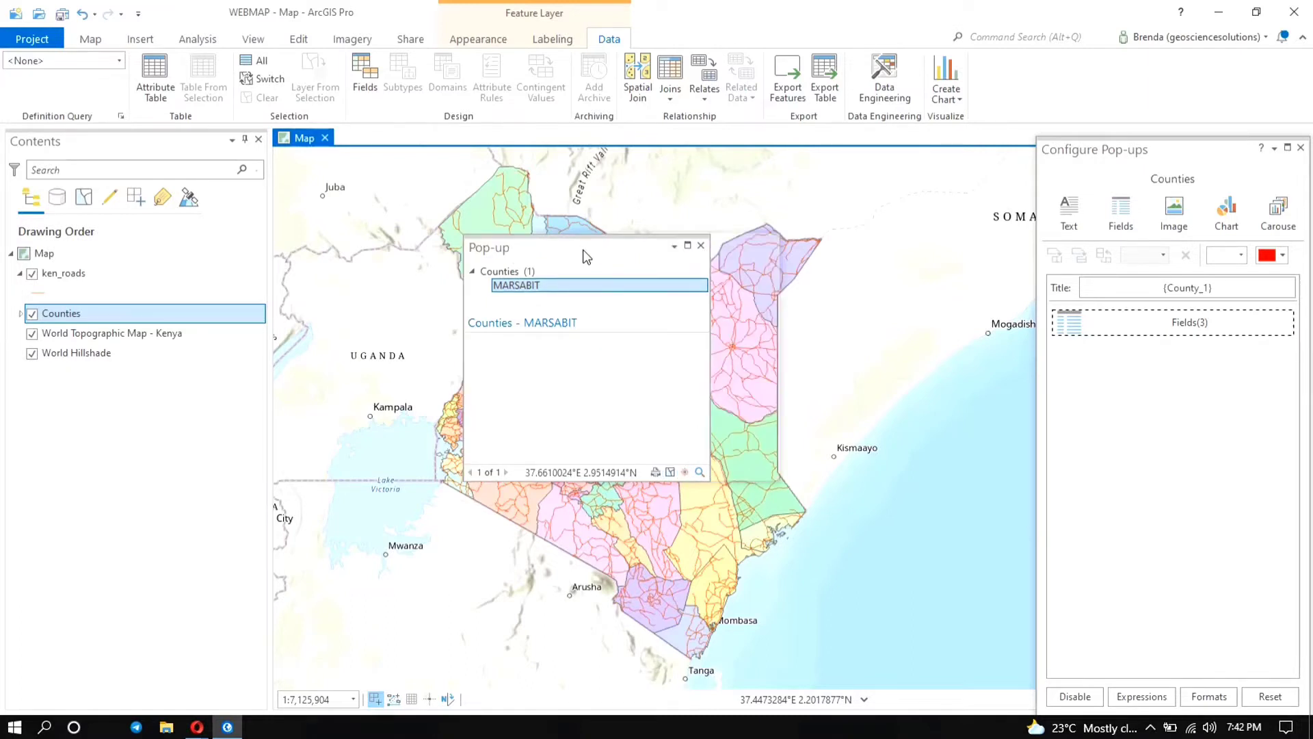
left_click(551, 350)
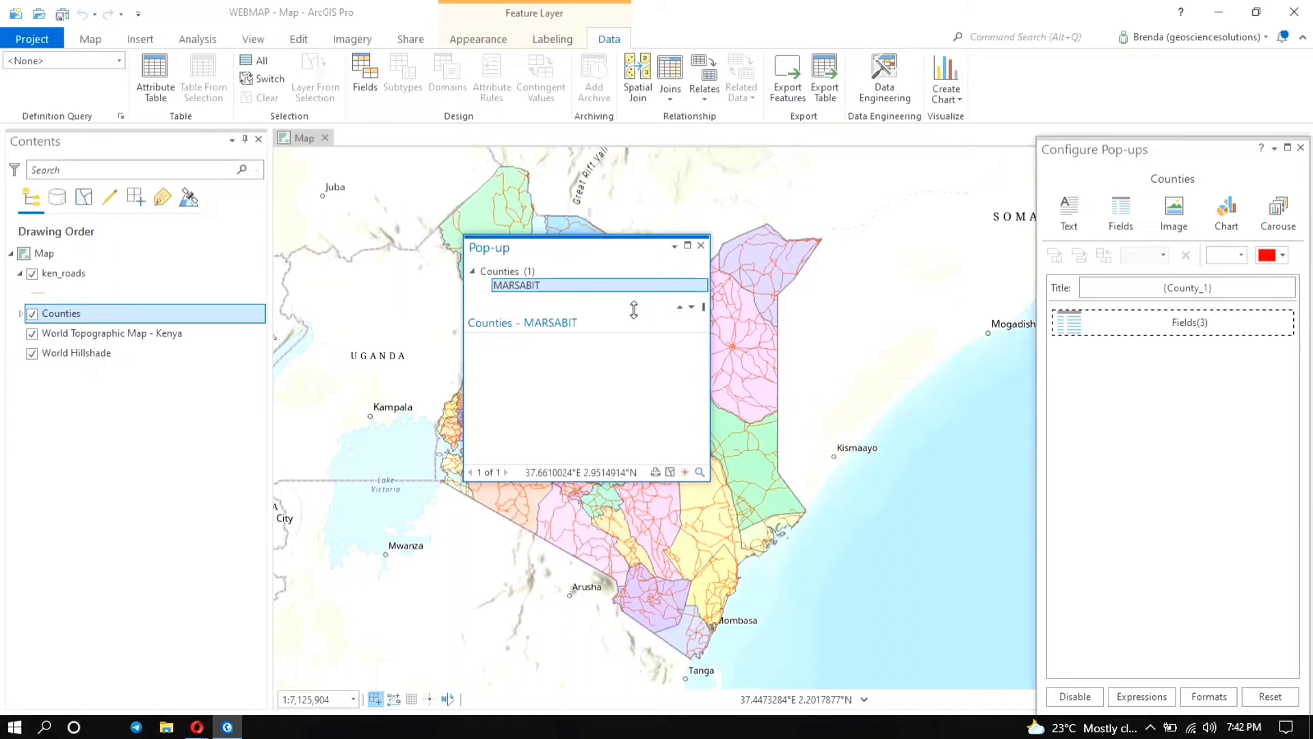
left_click(628, 281)
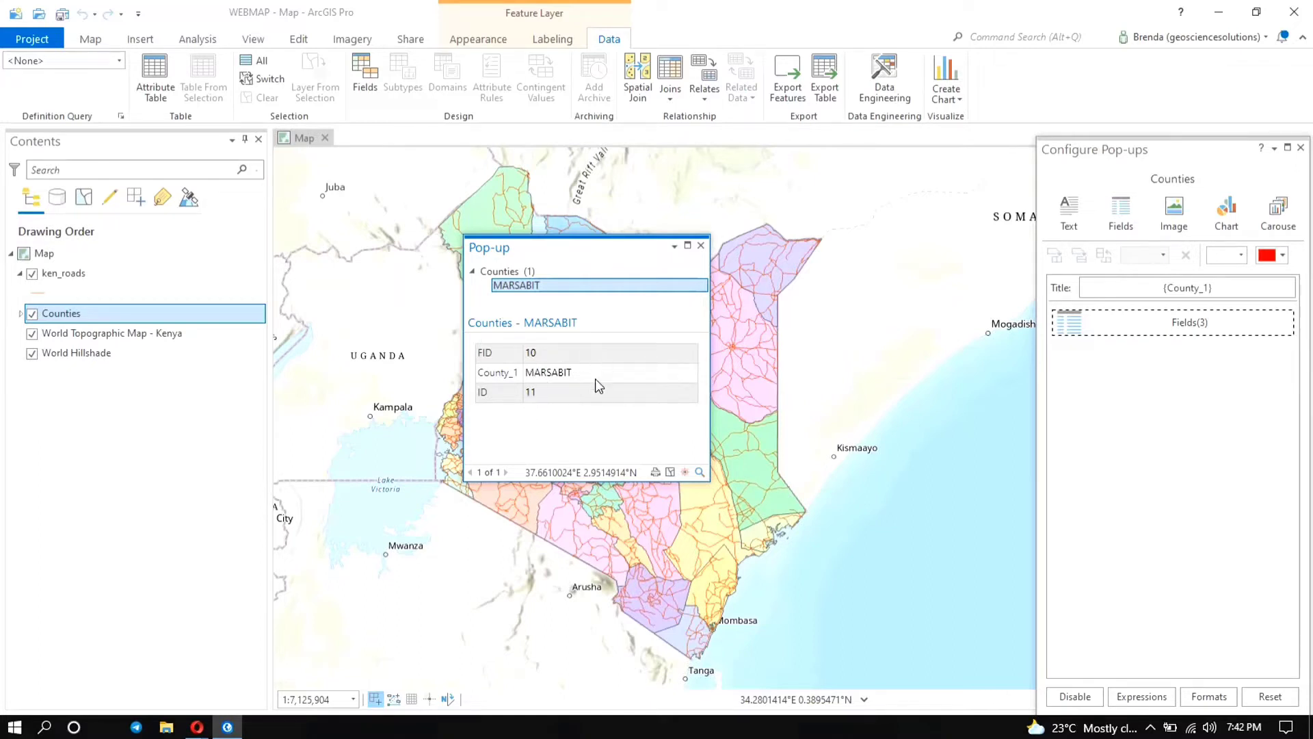
left_click(700, 246)
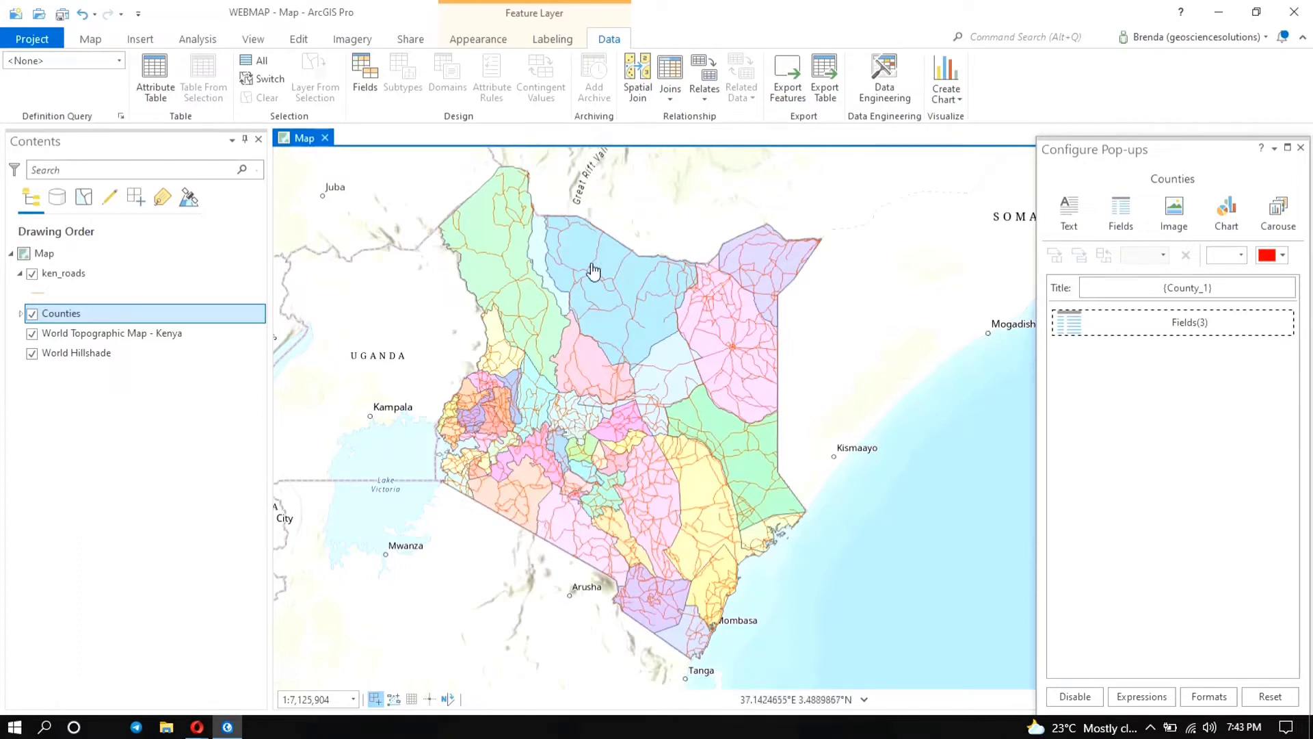
left_click(1301, 147)
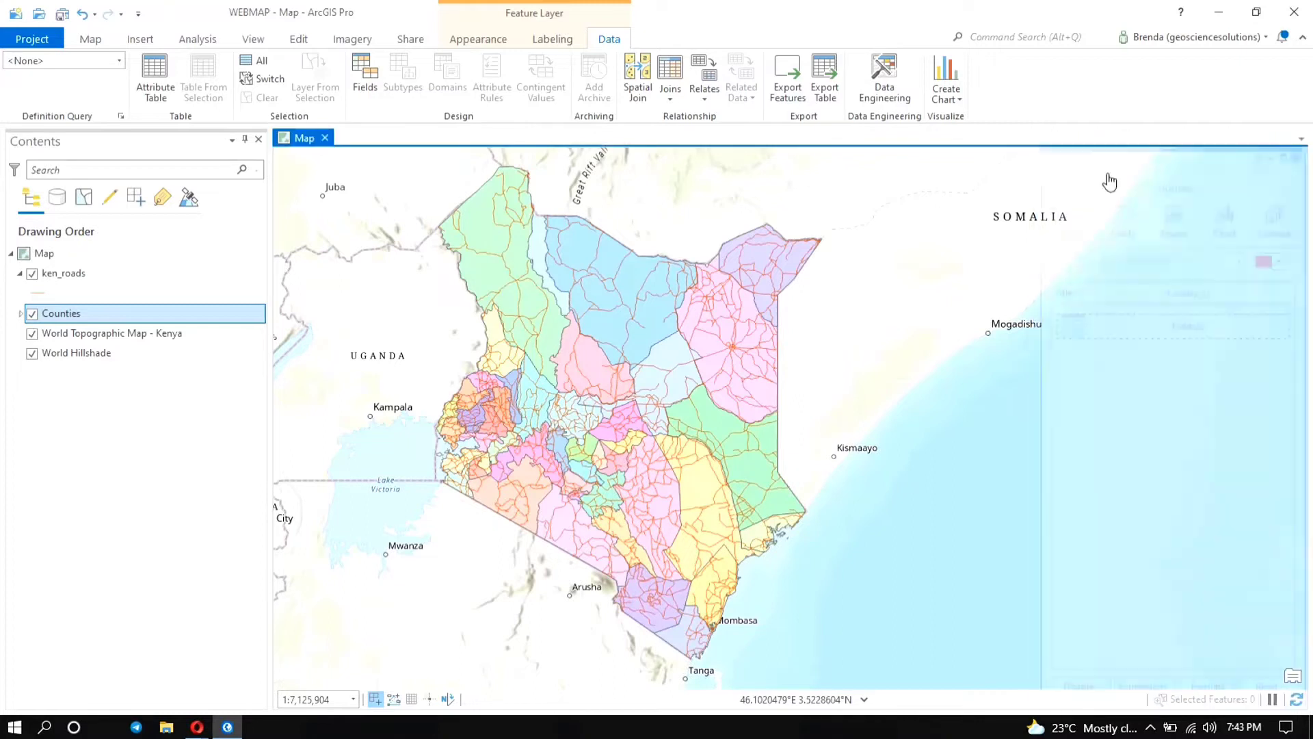
Enable MapTips for the Counties layer with County_1 as the display field, and check them over the northwestern county
right_click(68, 320)
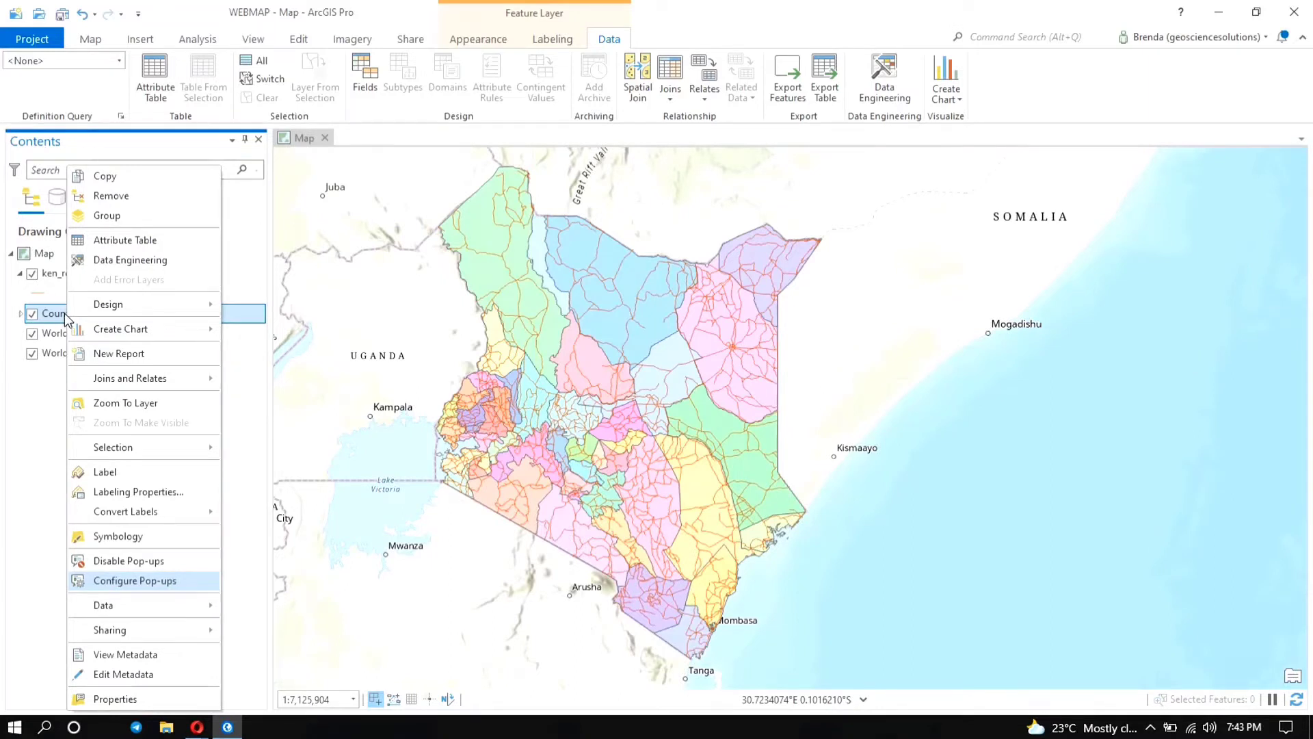
left_click(114, 698)
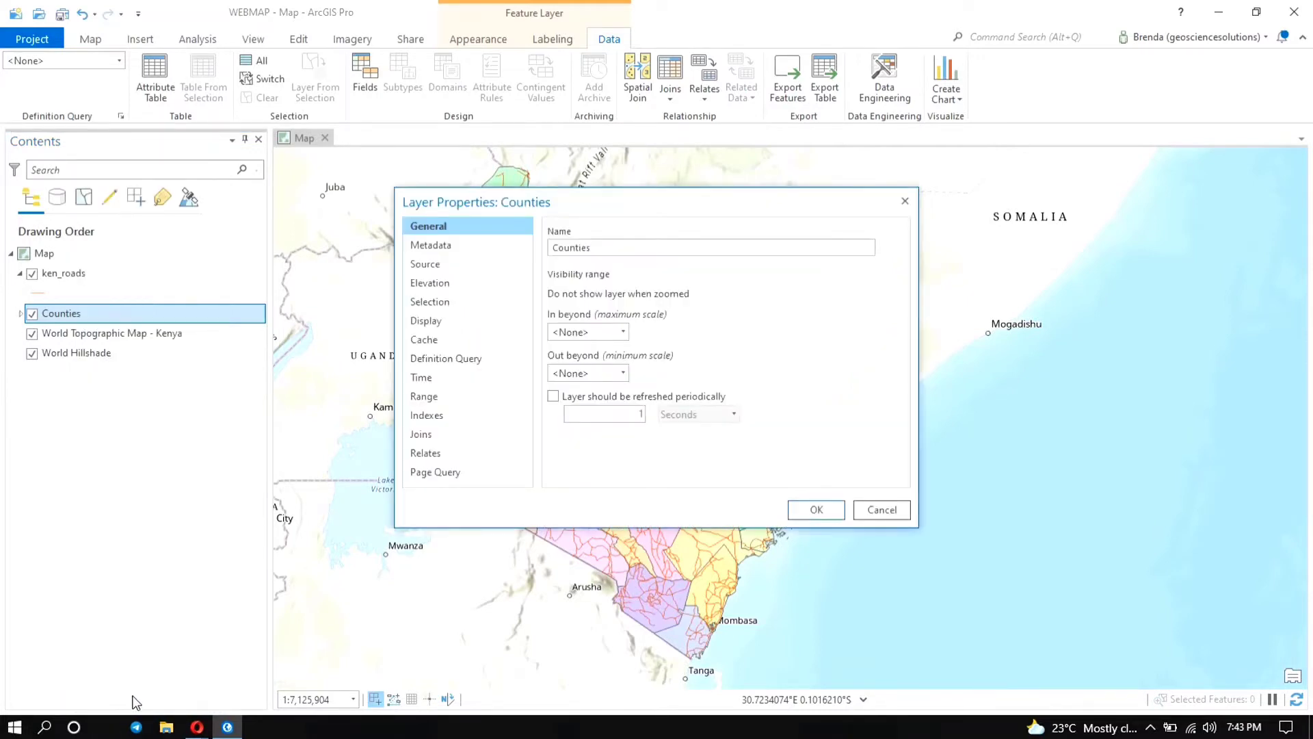
left_click(437, 321)
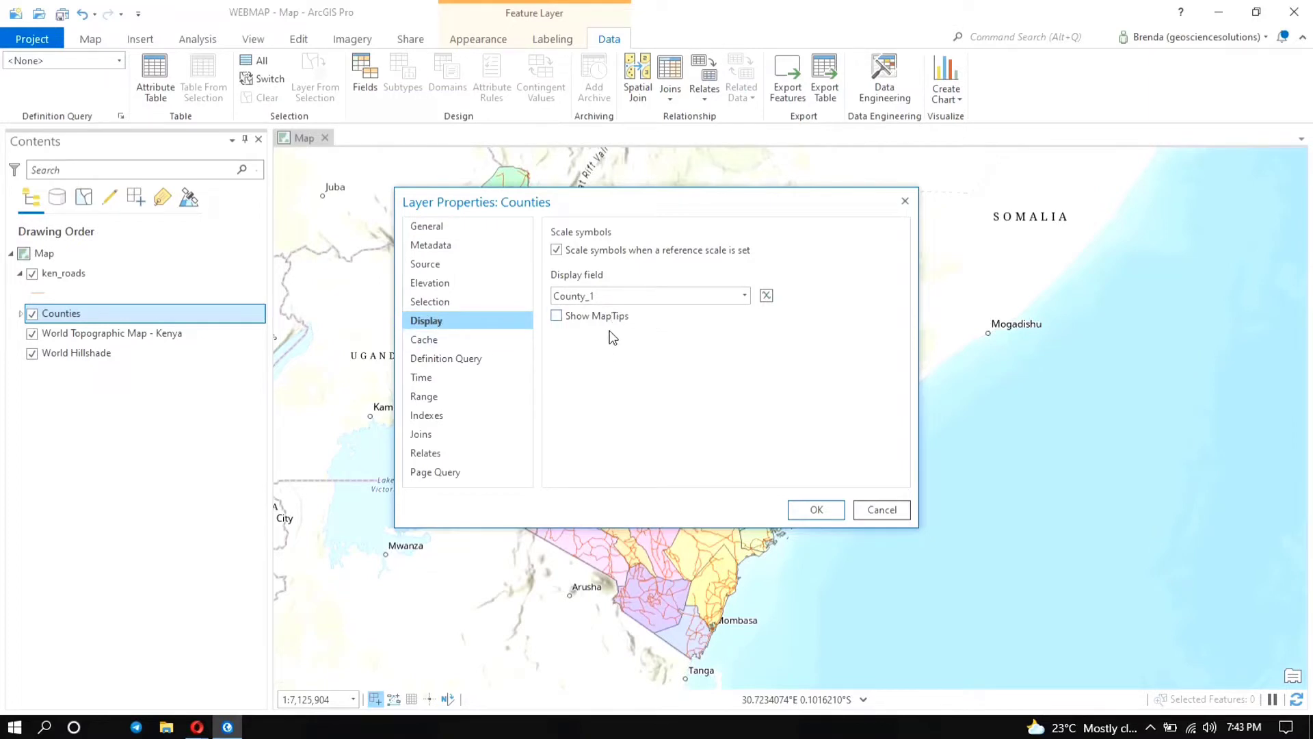
left_click(557, 316)
left_click(745, 295)
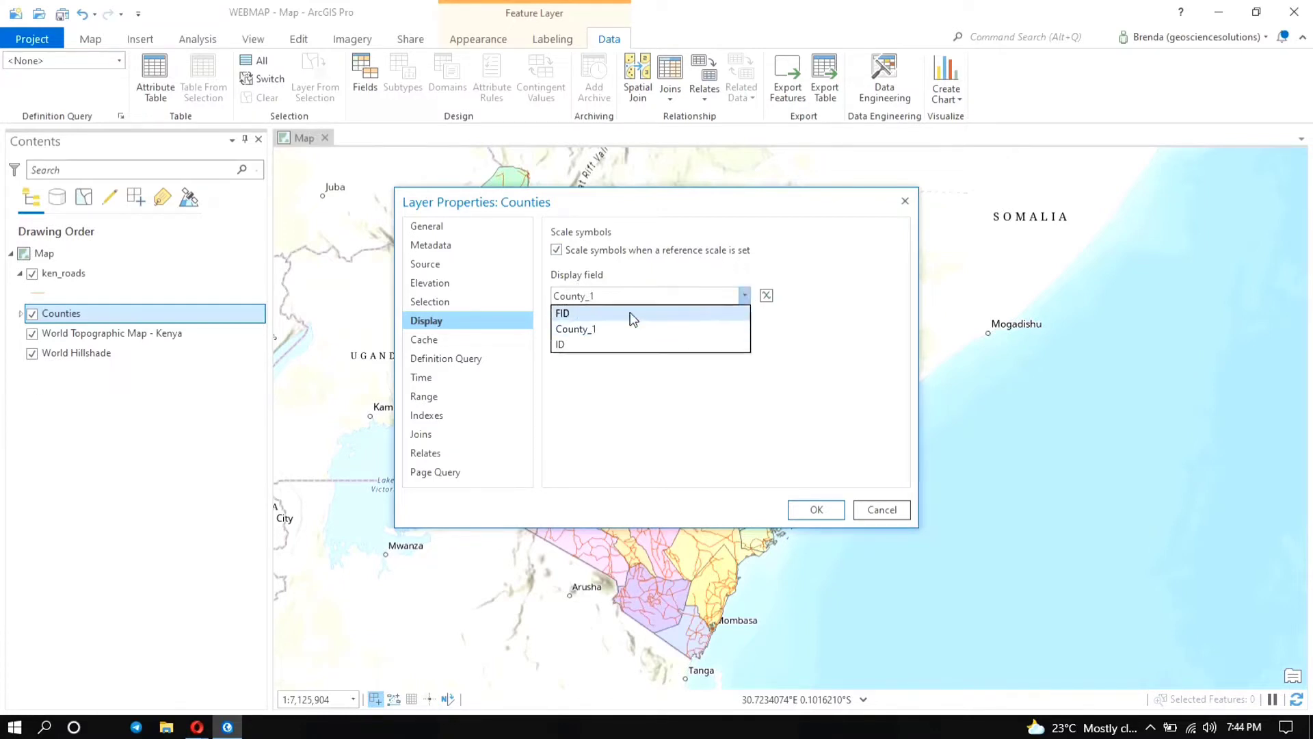
left_click(590, 334)
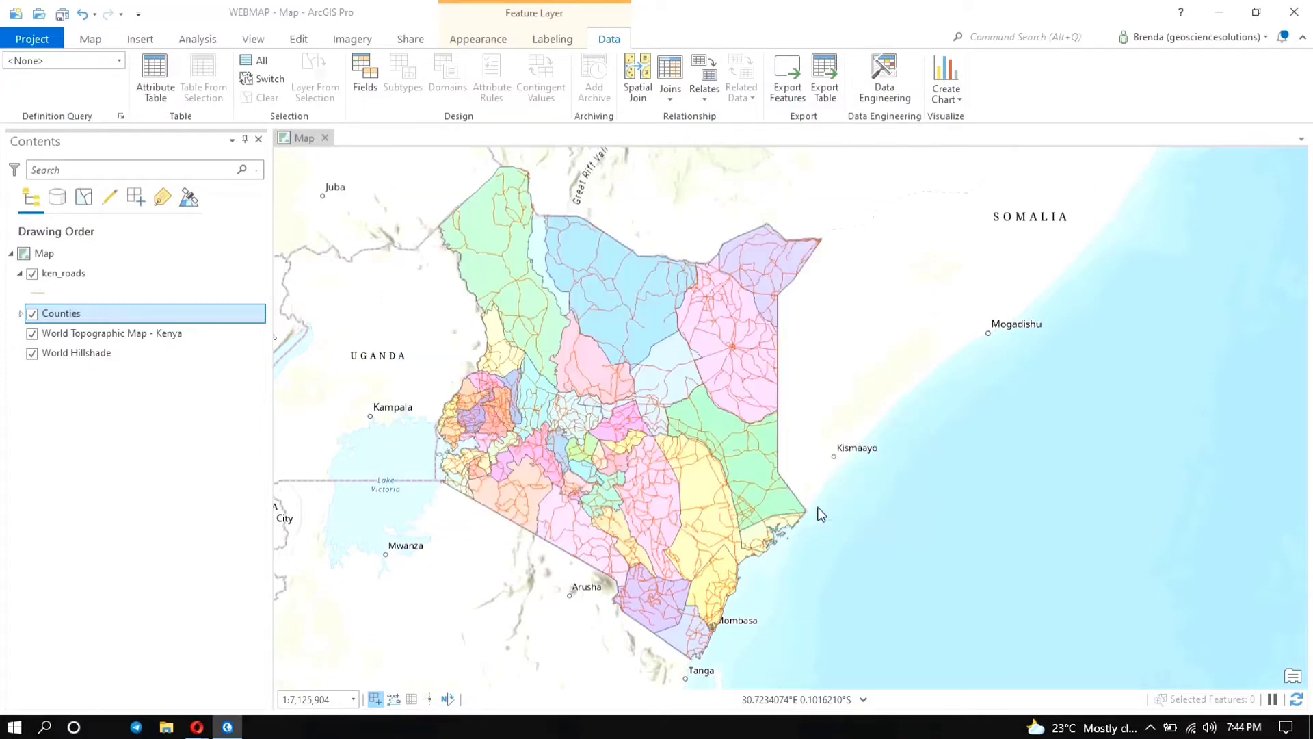
left_click(818, 509)
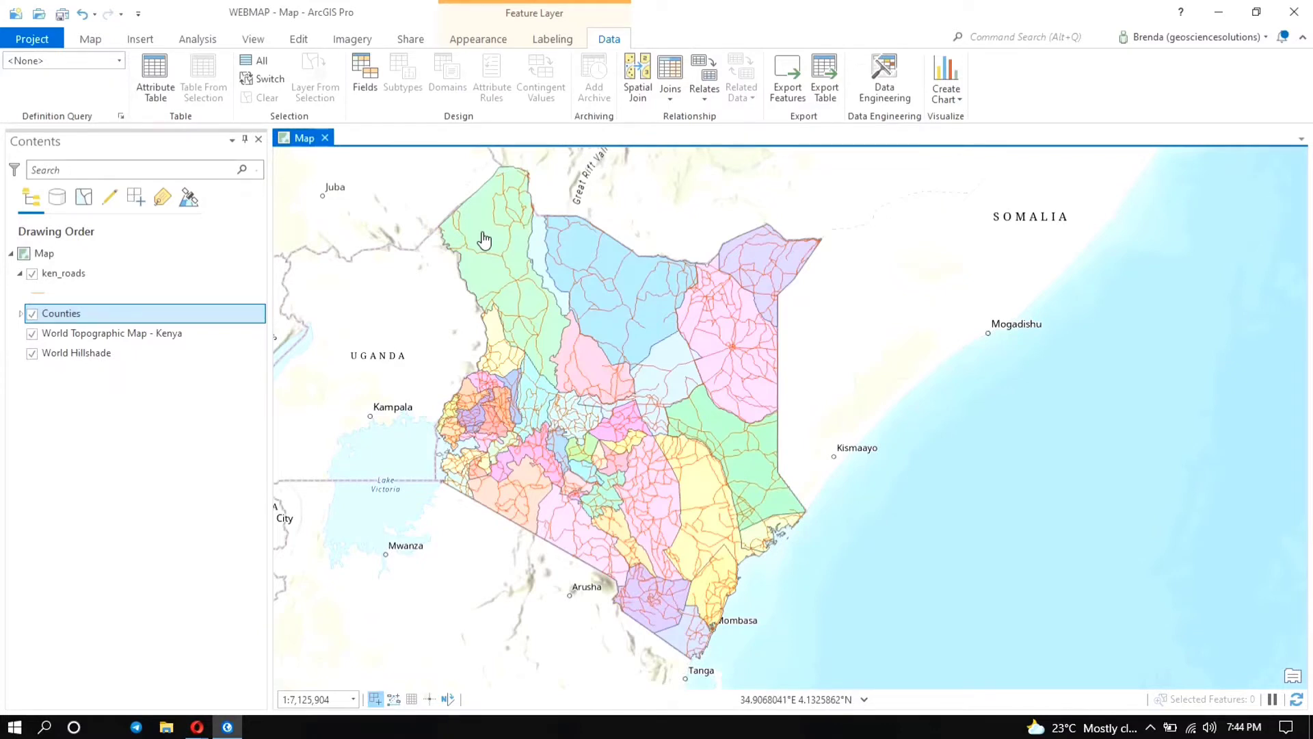
mouse_move(484, 239)
Change the ken_roads line symbol color to yellow-orange and apply it
left_click(31, 293)
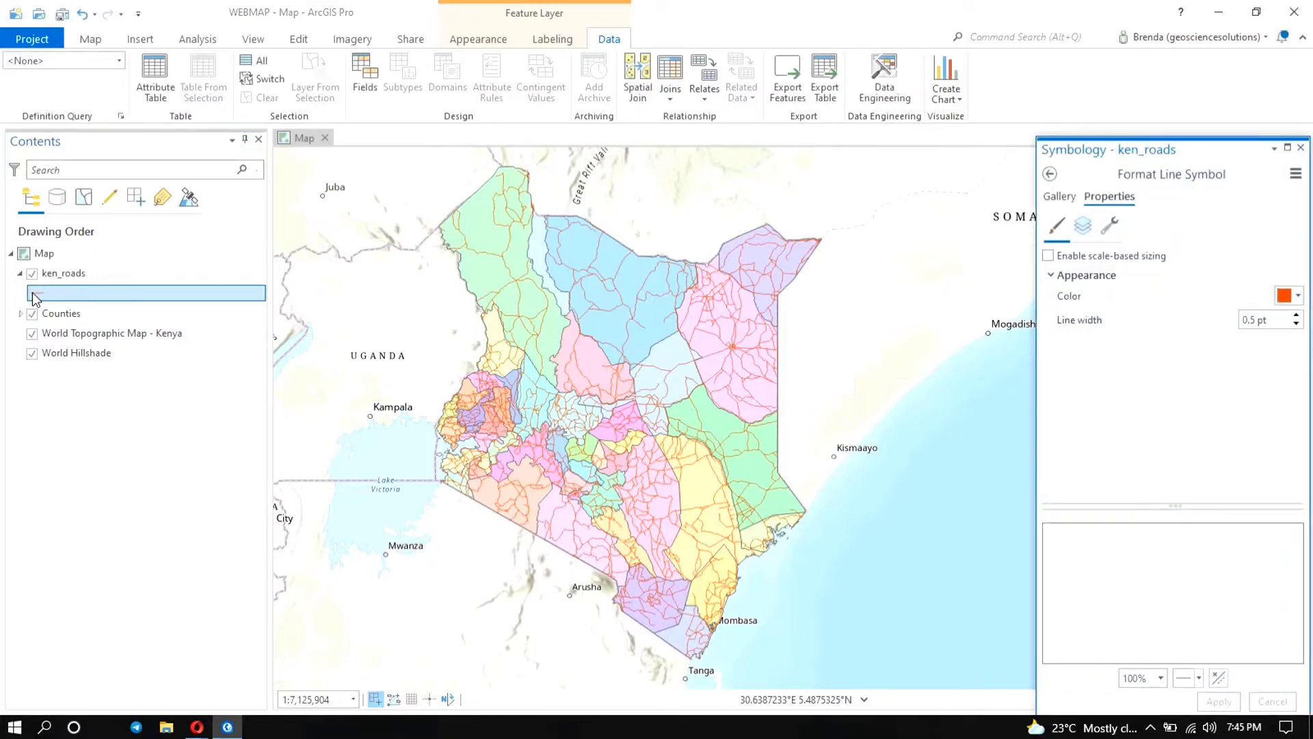
left_click(1057, 199)
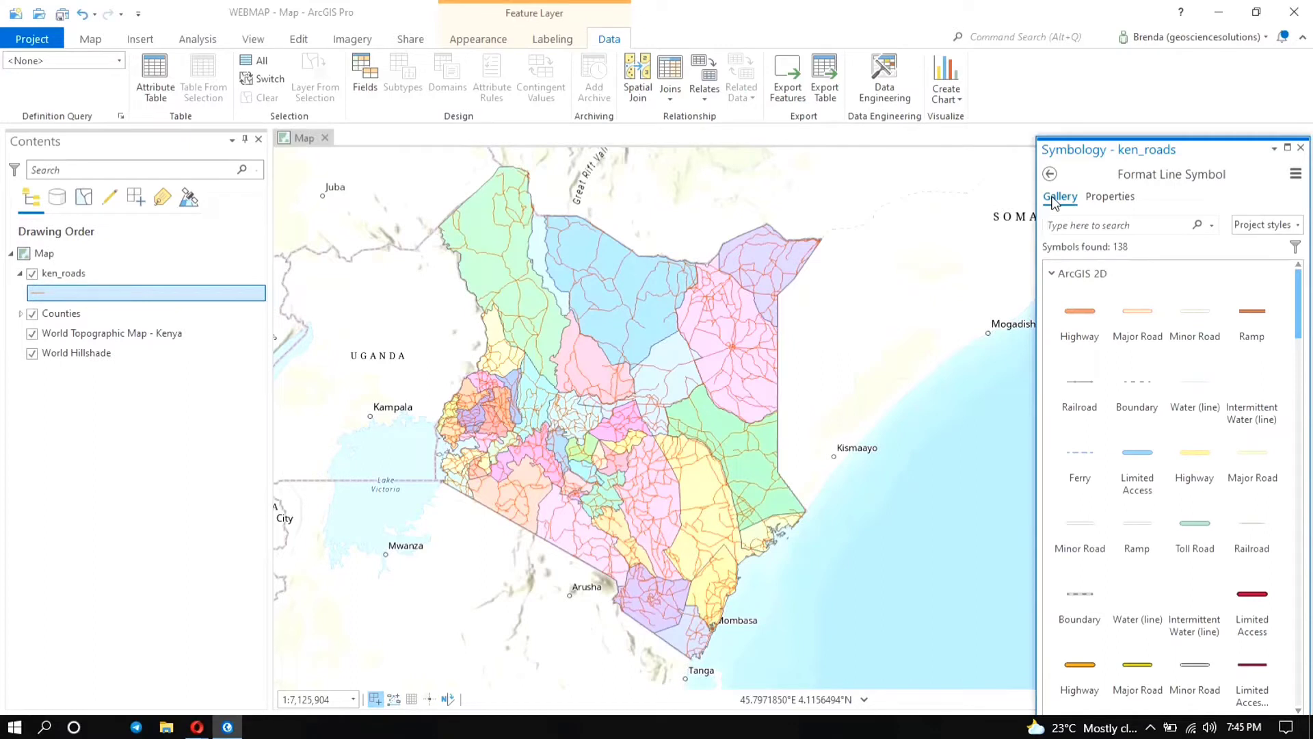
left_click(1108, 198)
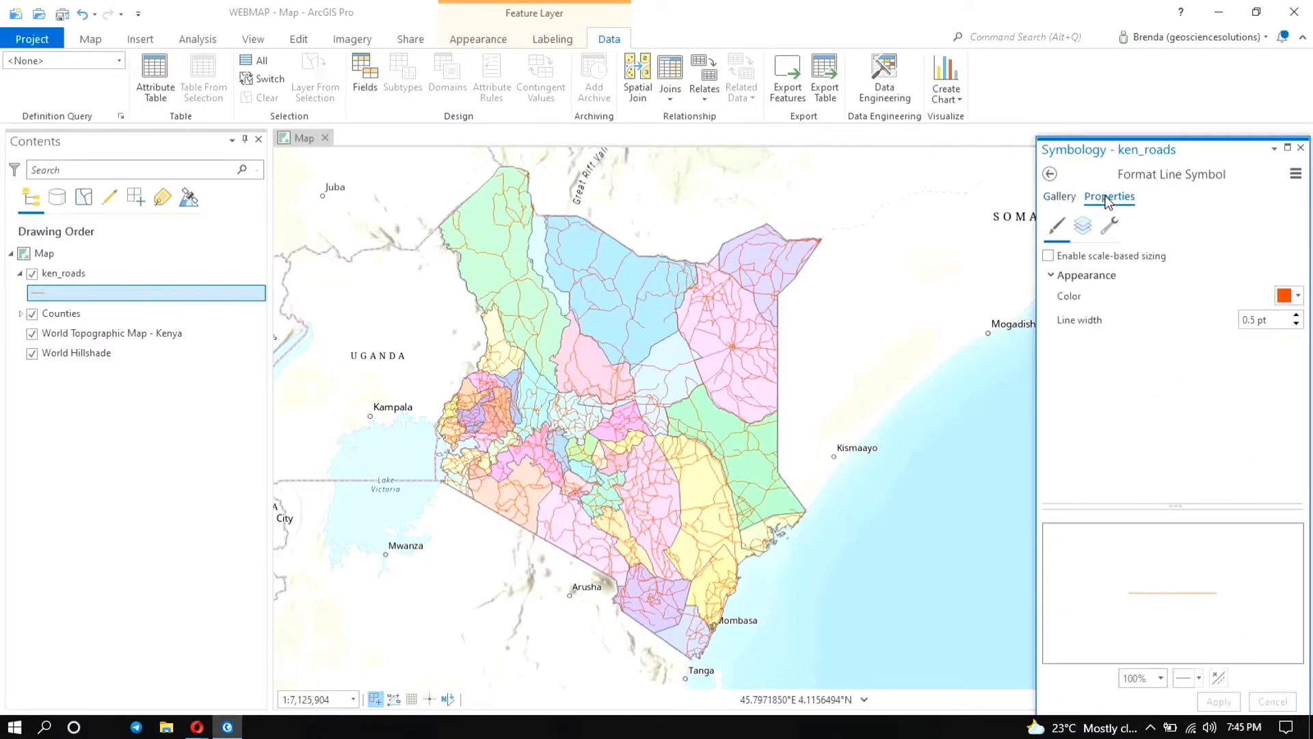
left_click(1298, 297)
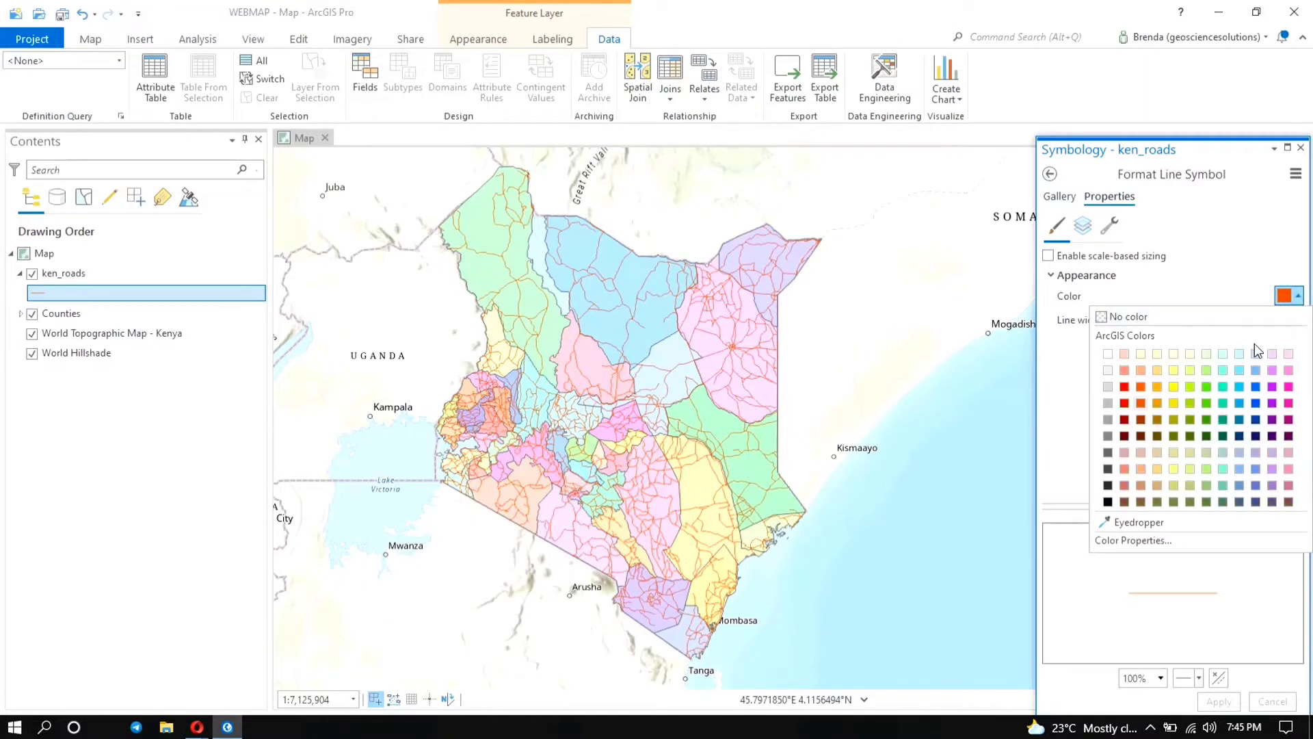
left_click(1159, 388)
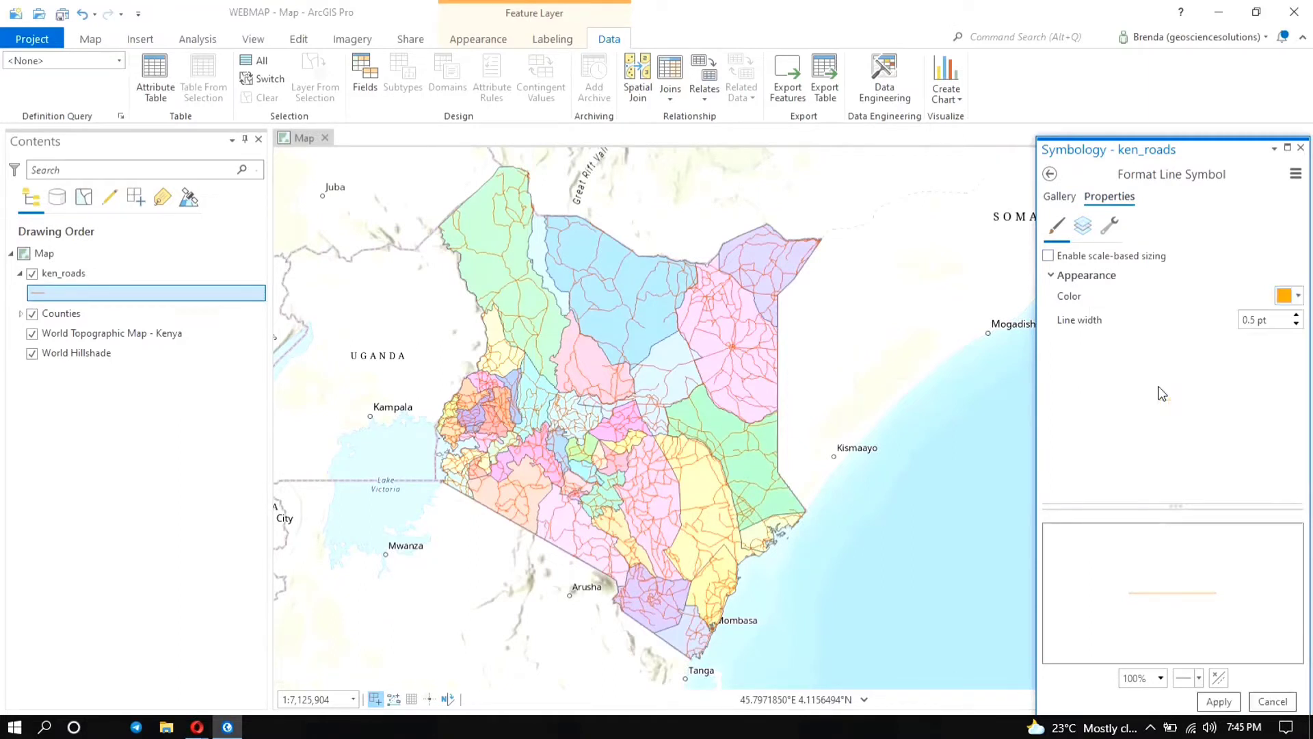
left_click(1219, 701)
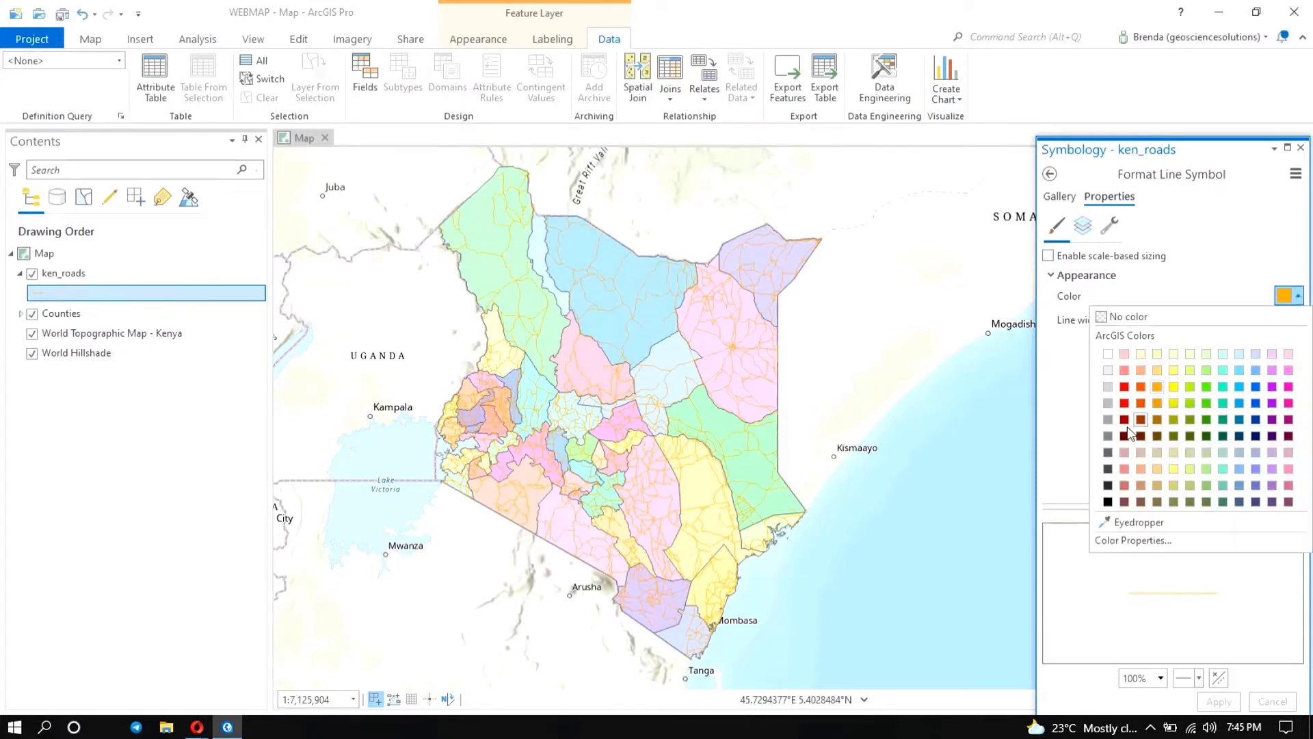
Change the ken_roads line symbol color to orange-red, and save the project
left_click(1139, 386)
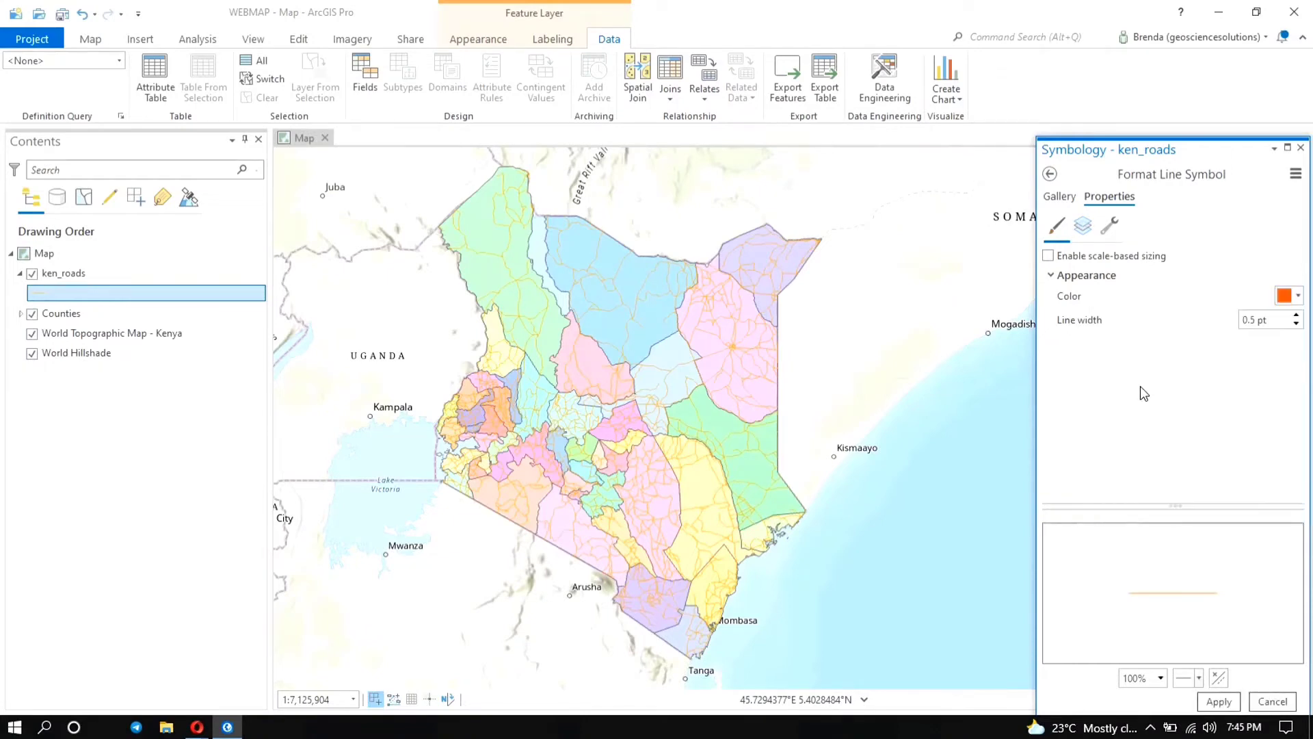
left_click(1218, 701)
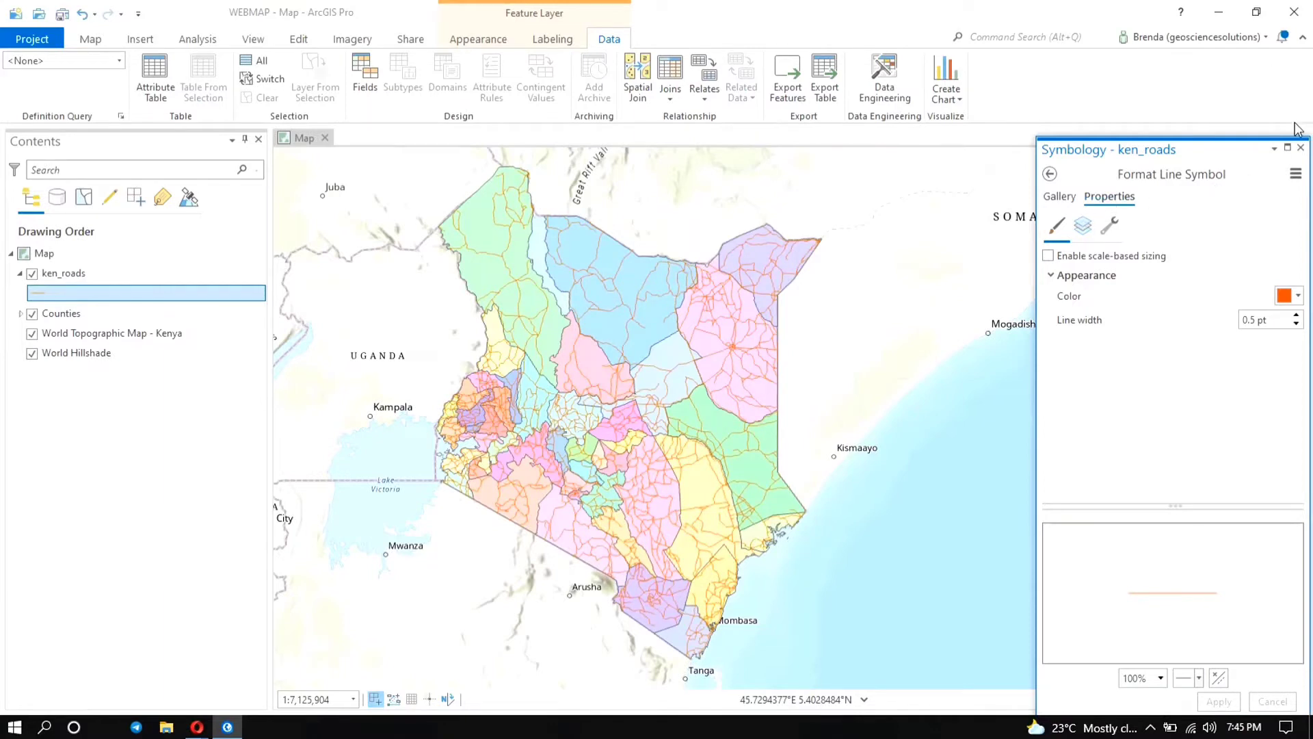
left_click(1301, 148)
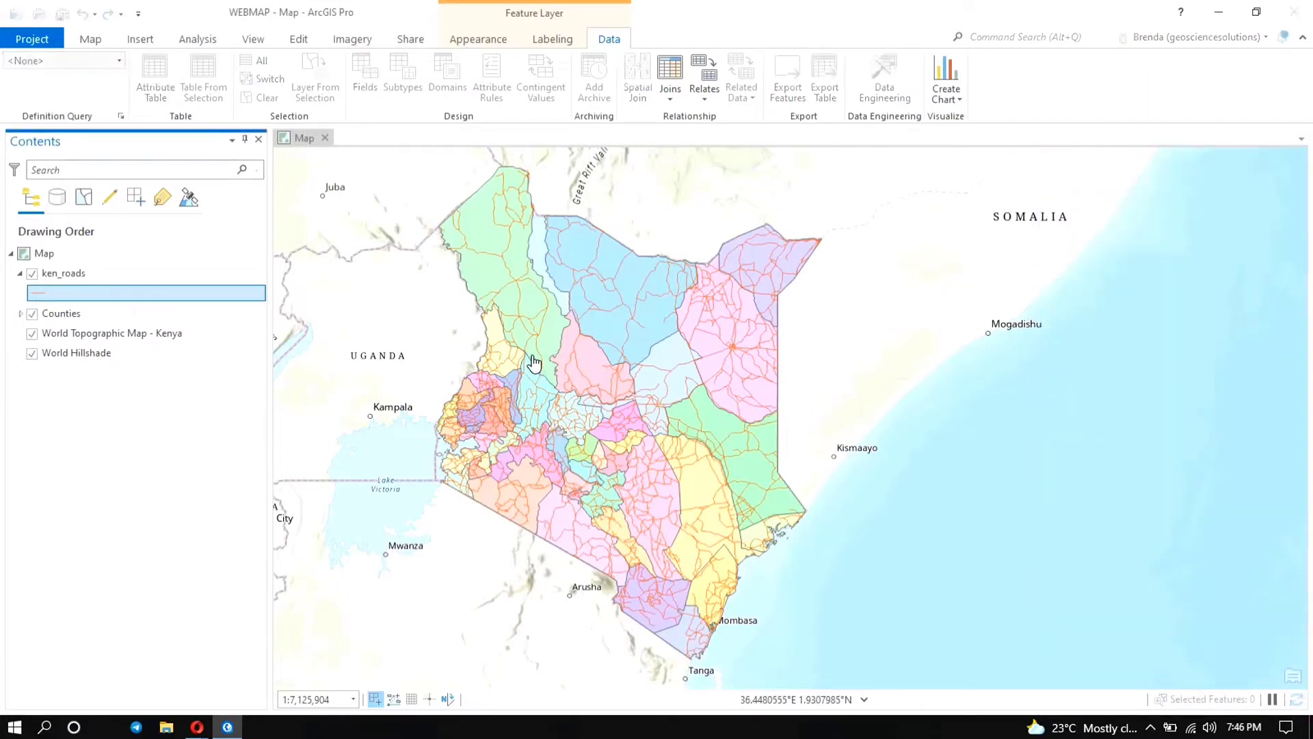
mouse_move(534, 362)
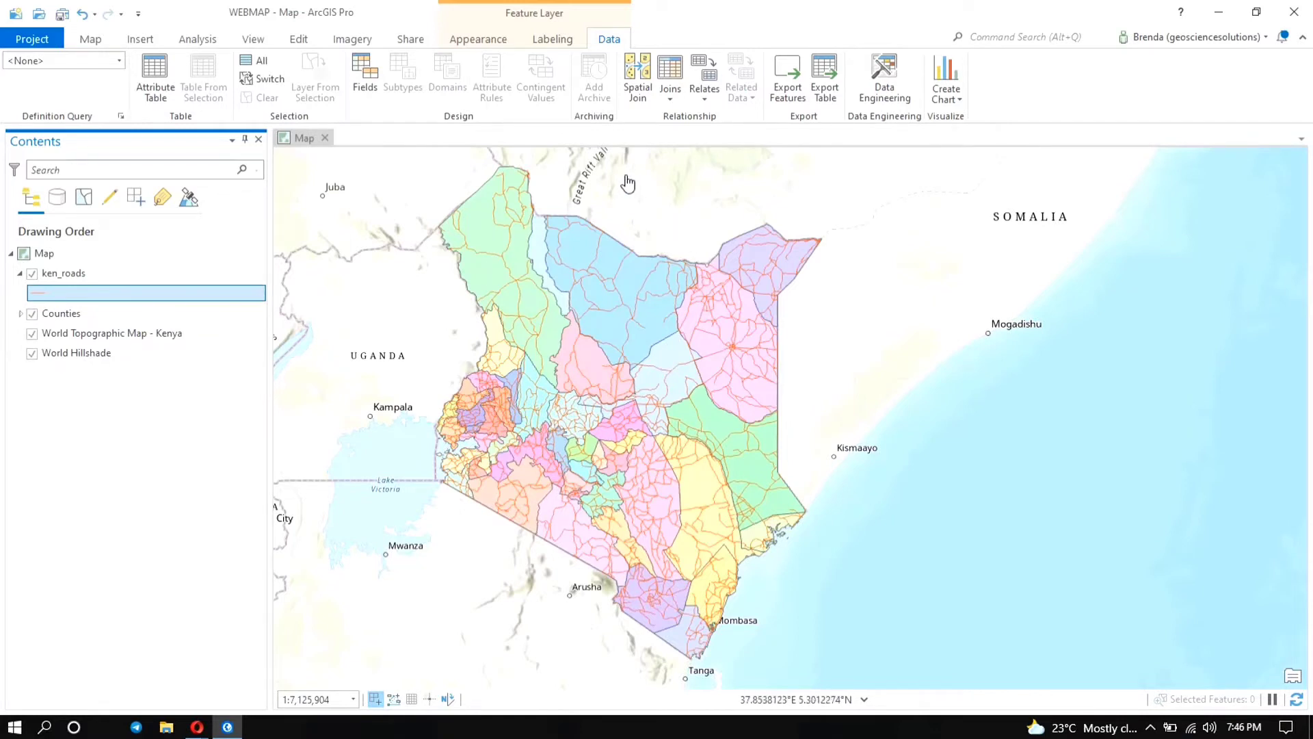
left_click(61, 15)
Start sharing the map as a web map named Kenya_Map with the summary "Map showing Kenya counties and roads"
left_click(411, 40)
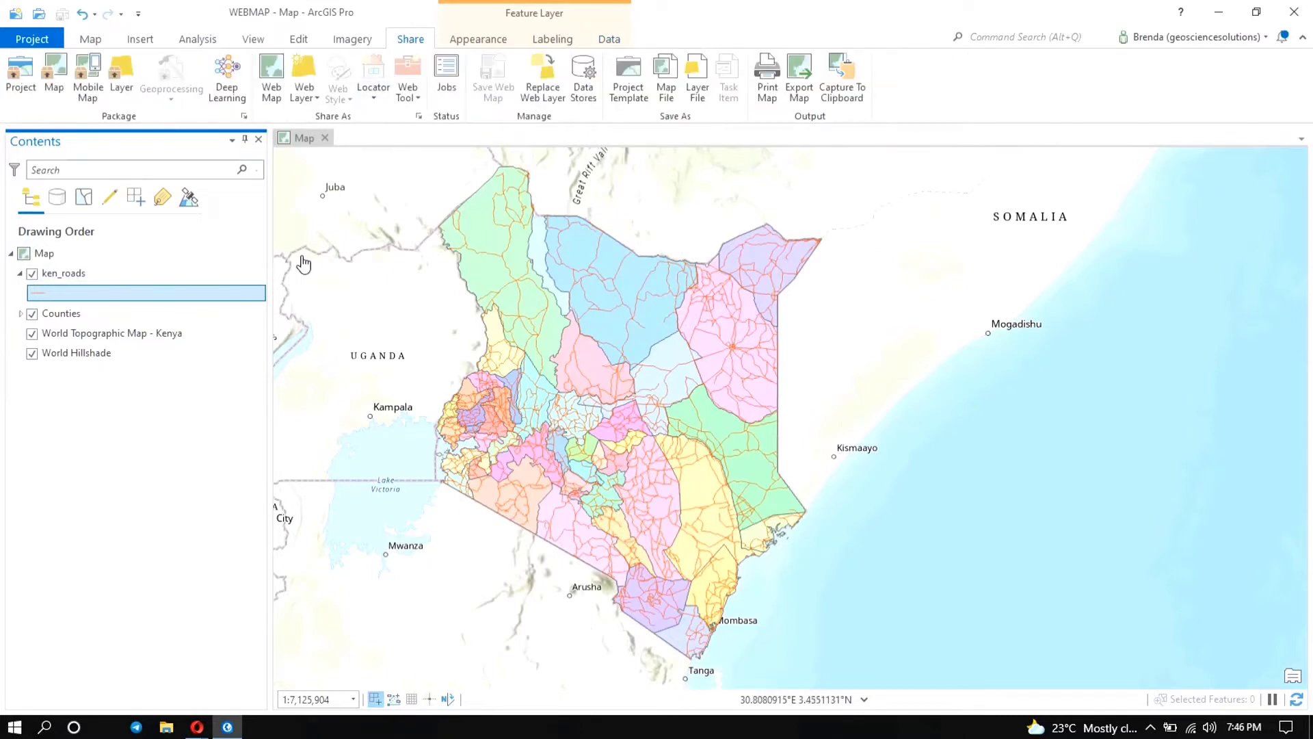
left_click(271, 81)
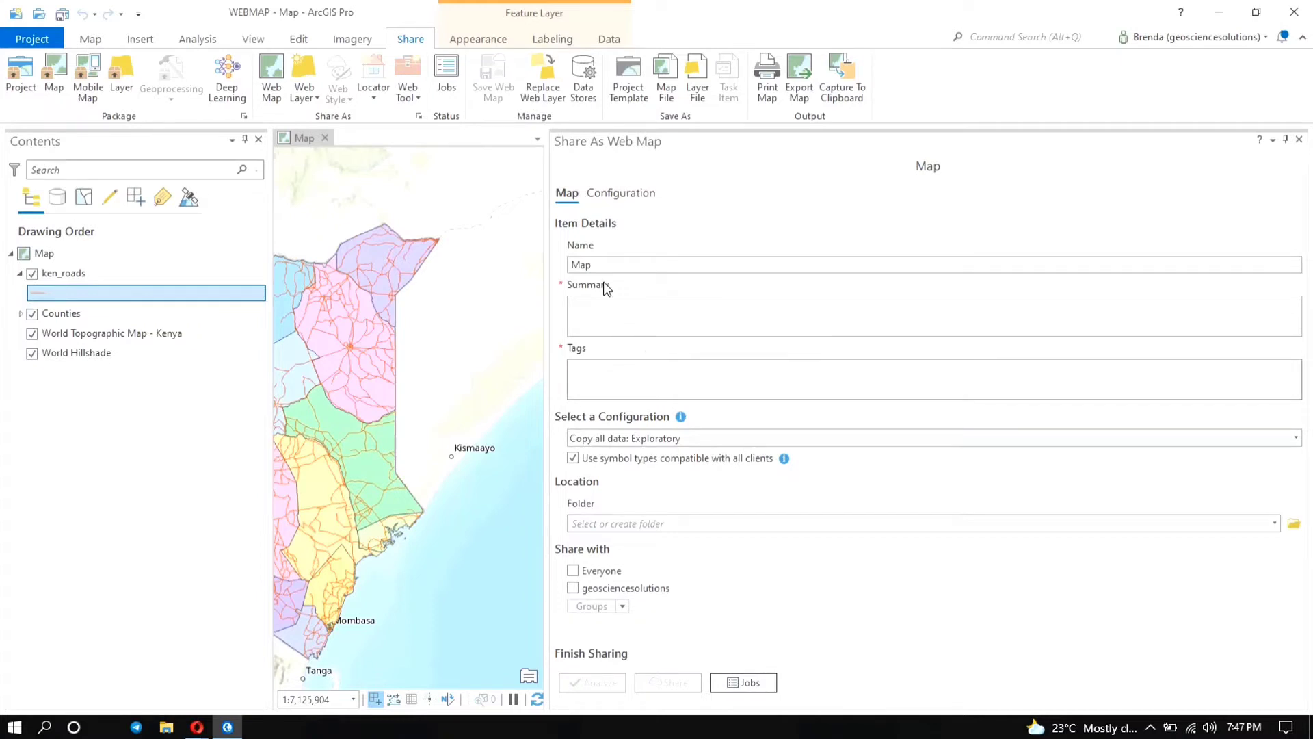
left_click(575, 265)
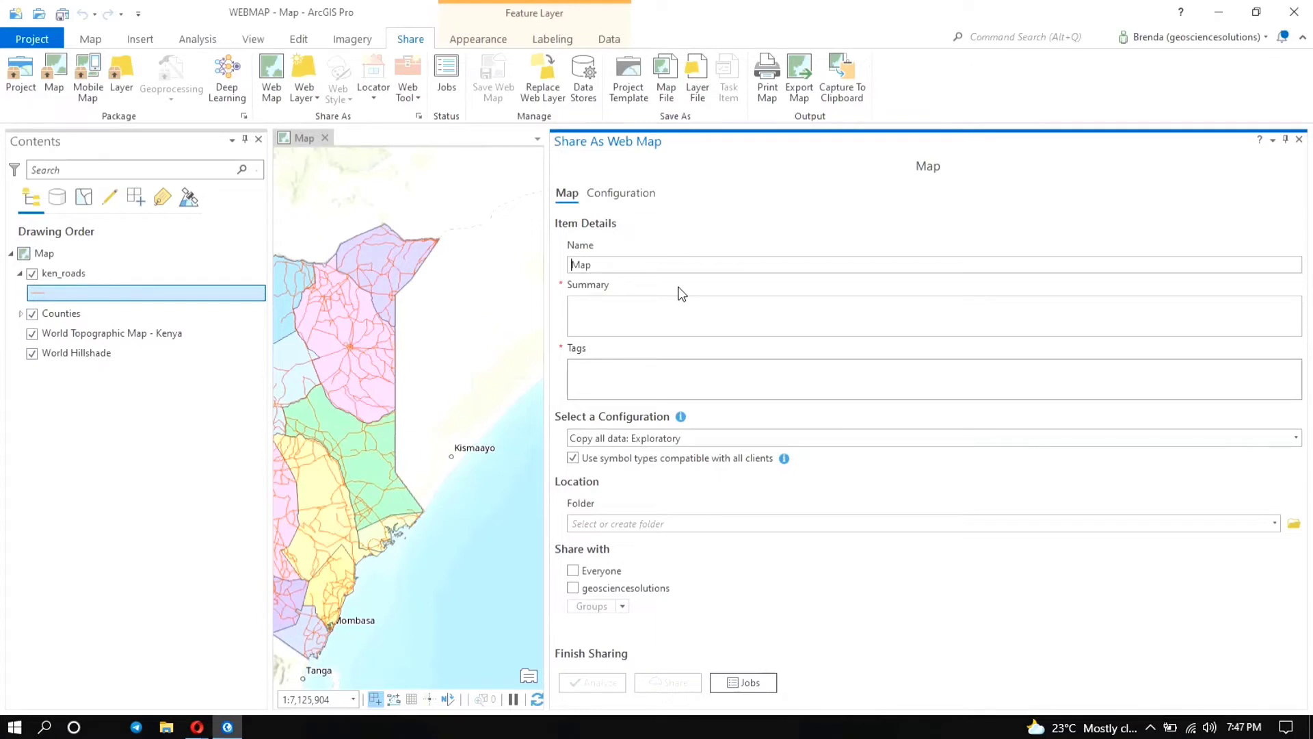
type("Kenya")
left_click(612, 311)
type("Map showing kenya counties and roads")
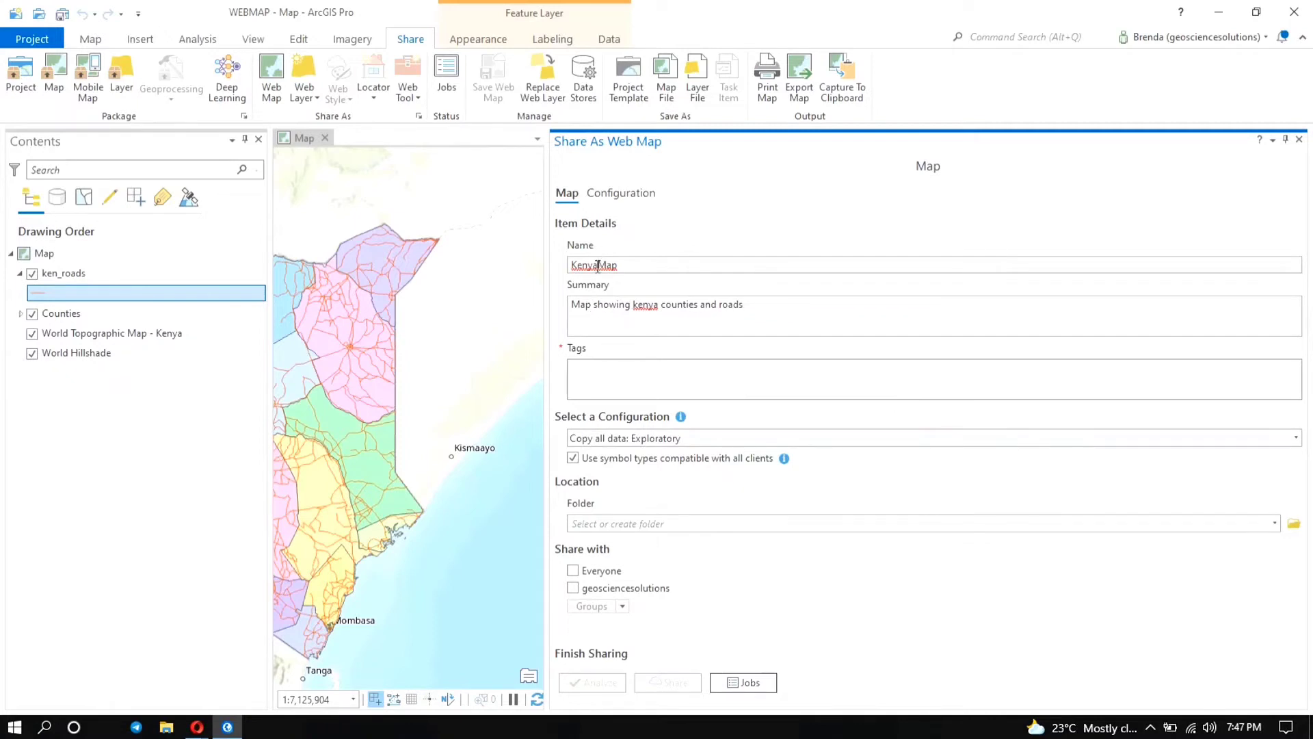
left_click(598, 265)
left_click(638, 303)
key("BackSpace")
type("K")
Add the tag Kenya to the web map and use the Copy all data: Exploratory configuration
left_click(630, 368)
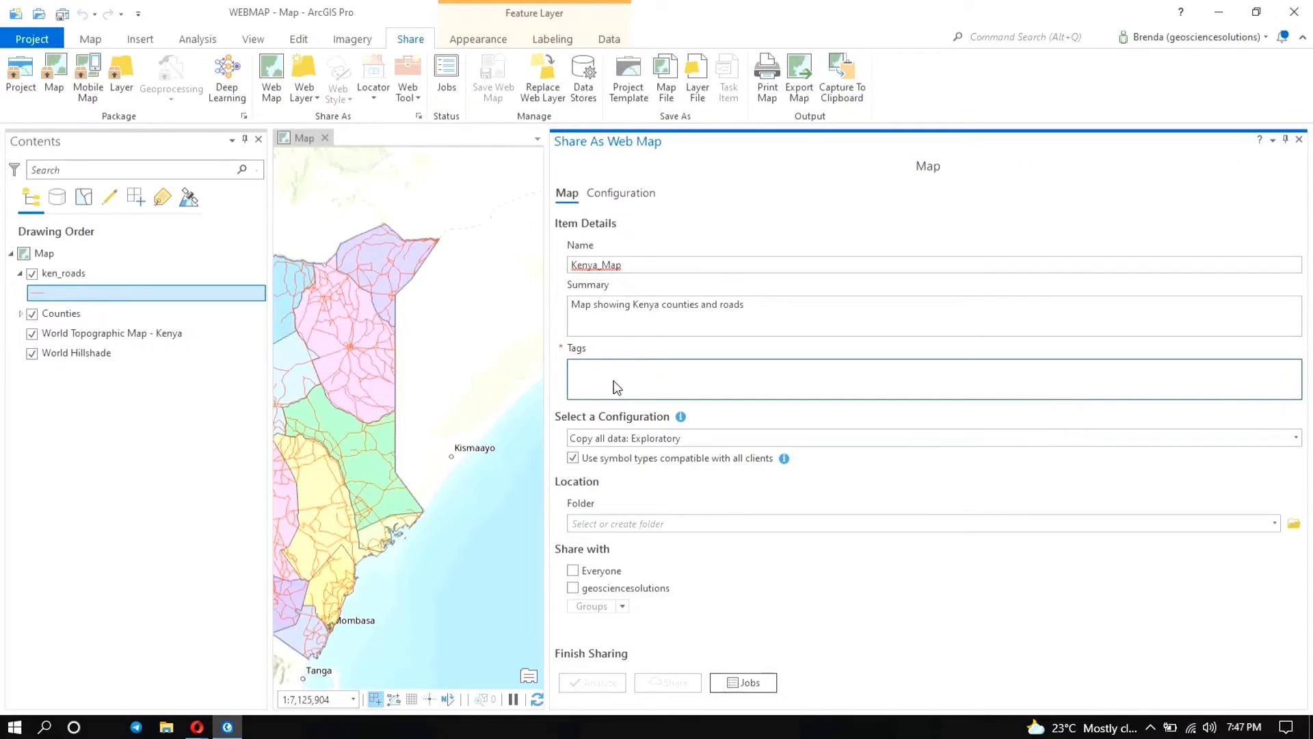
type("K")
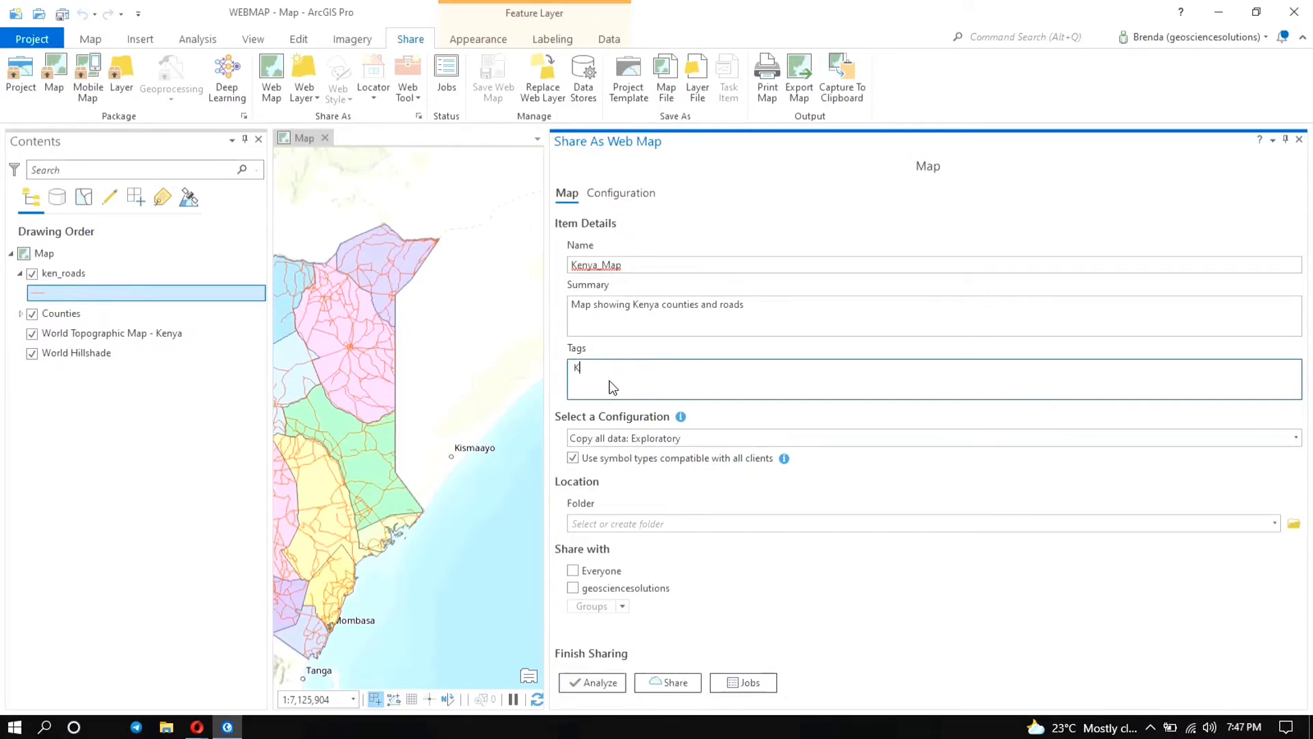
type("enya")
left_click(1296, 438)
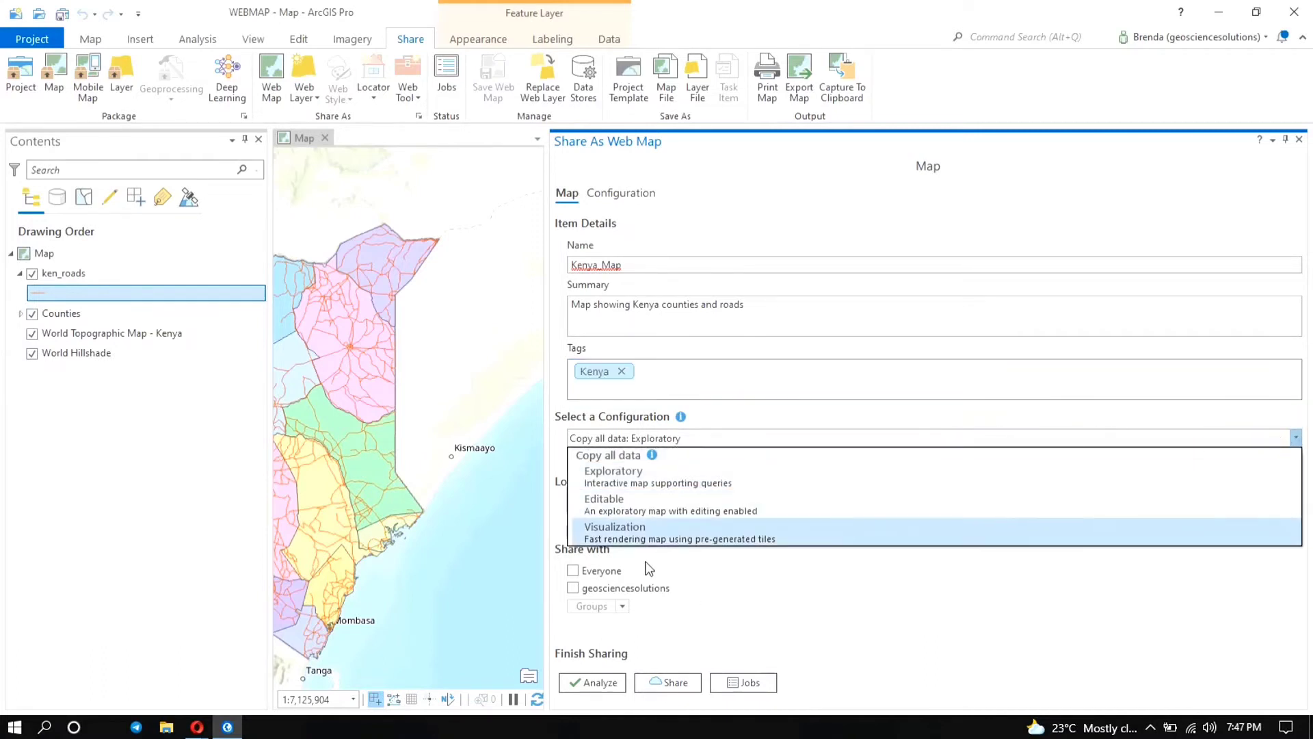
left_click(669, 481)
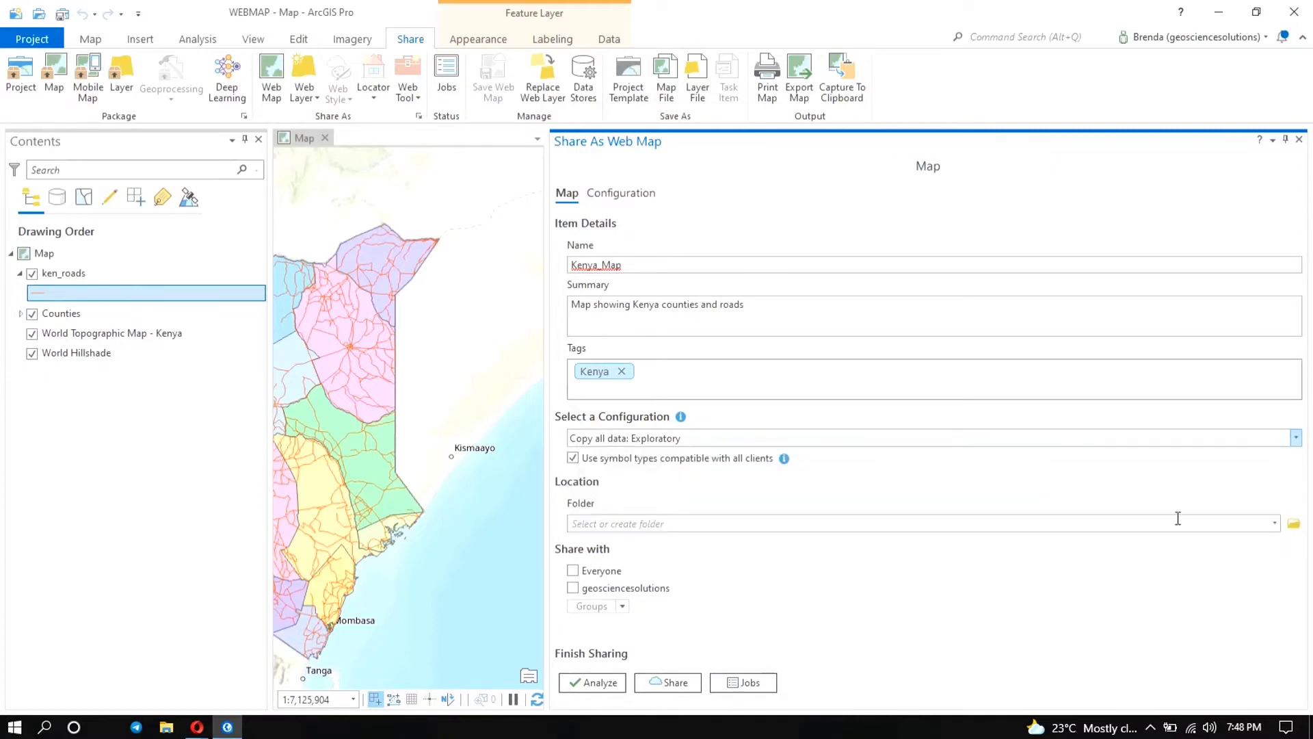
Store the web map in the account's root folder and share it with Everyone
left_click(1275, 523)
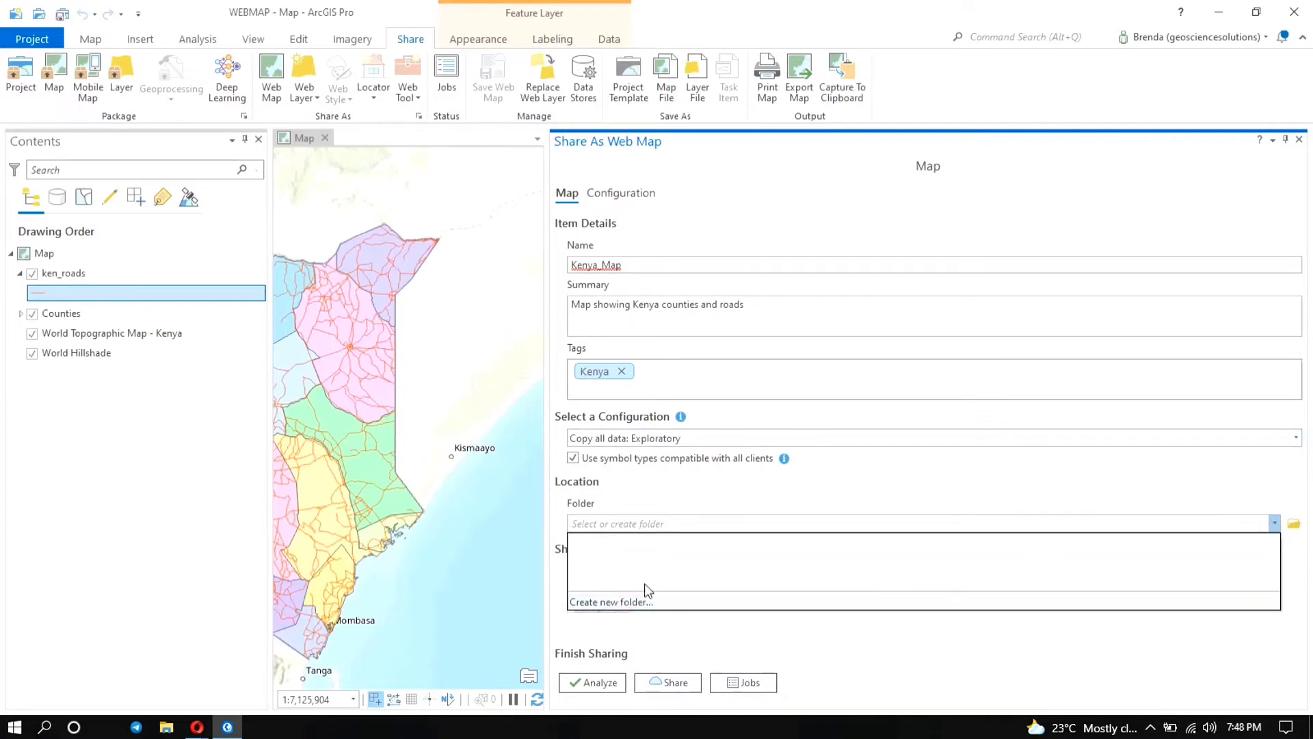
left_click(680, 539)
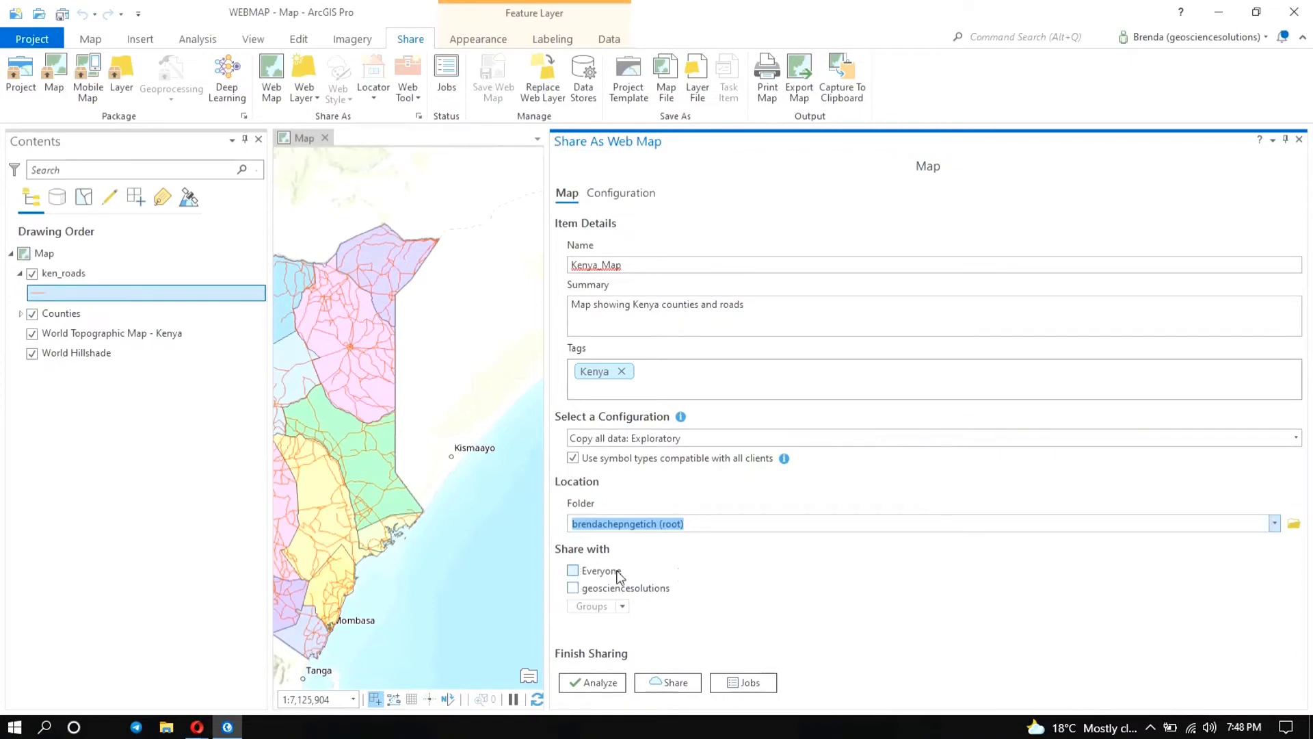
left_click(573, 572)
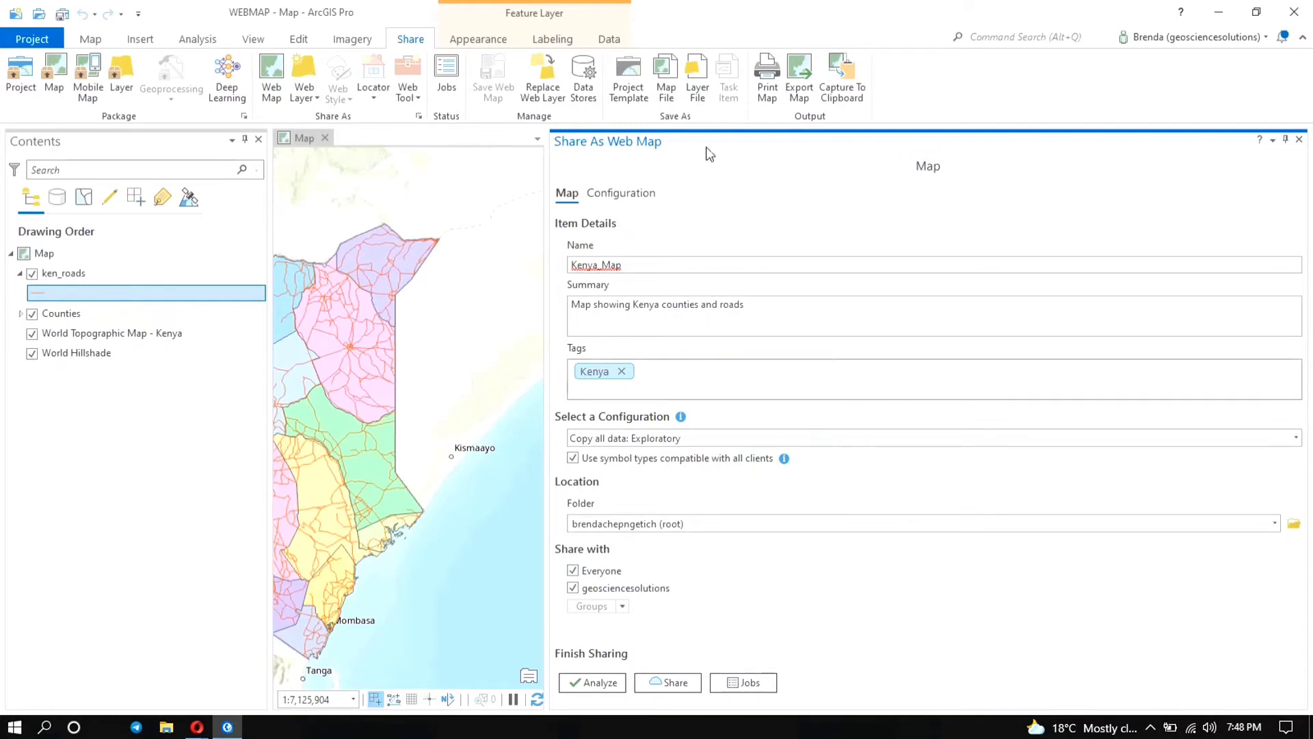
Review the layers in the sharing configuration, and analyze the web map, expanding the 00230 error group
left_click(617, 193)
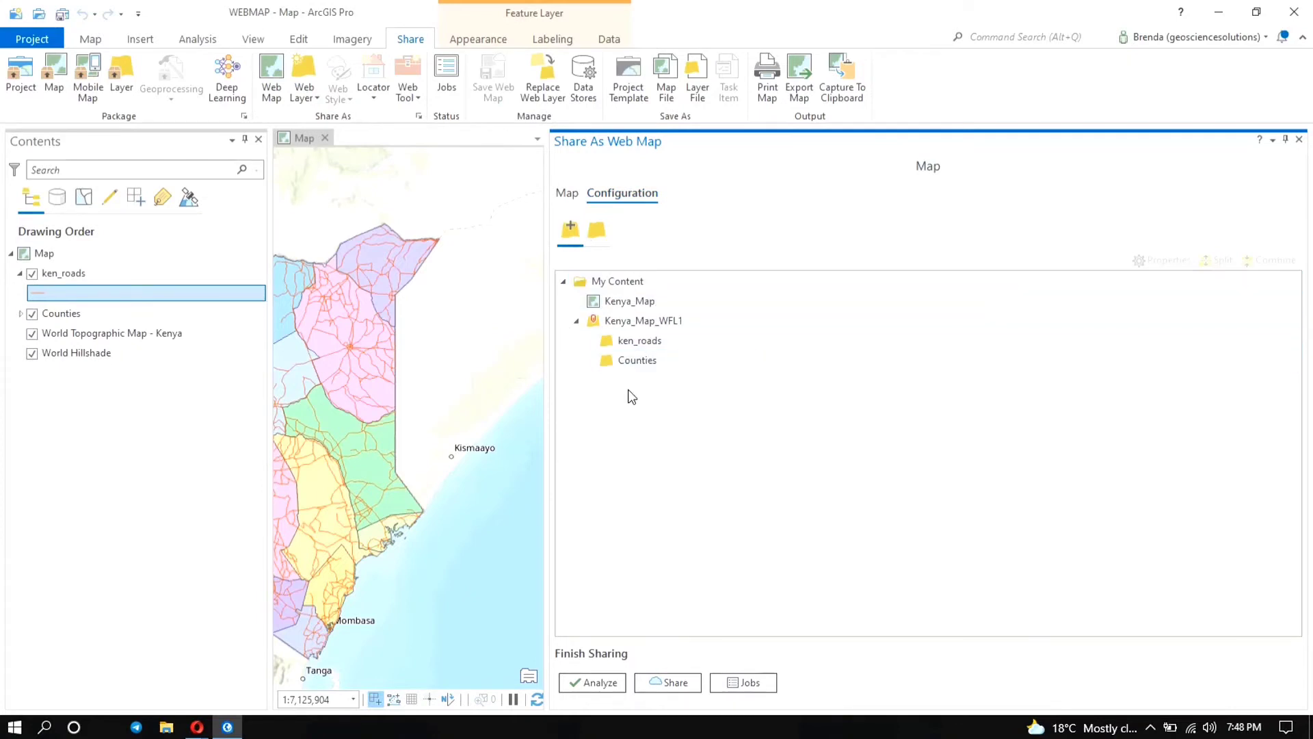
left_click(566, 195)
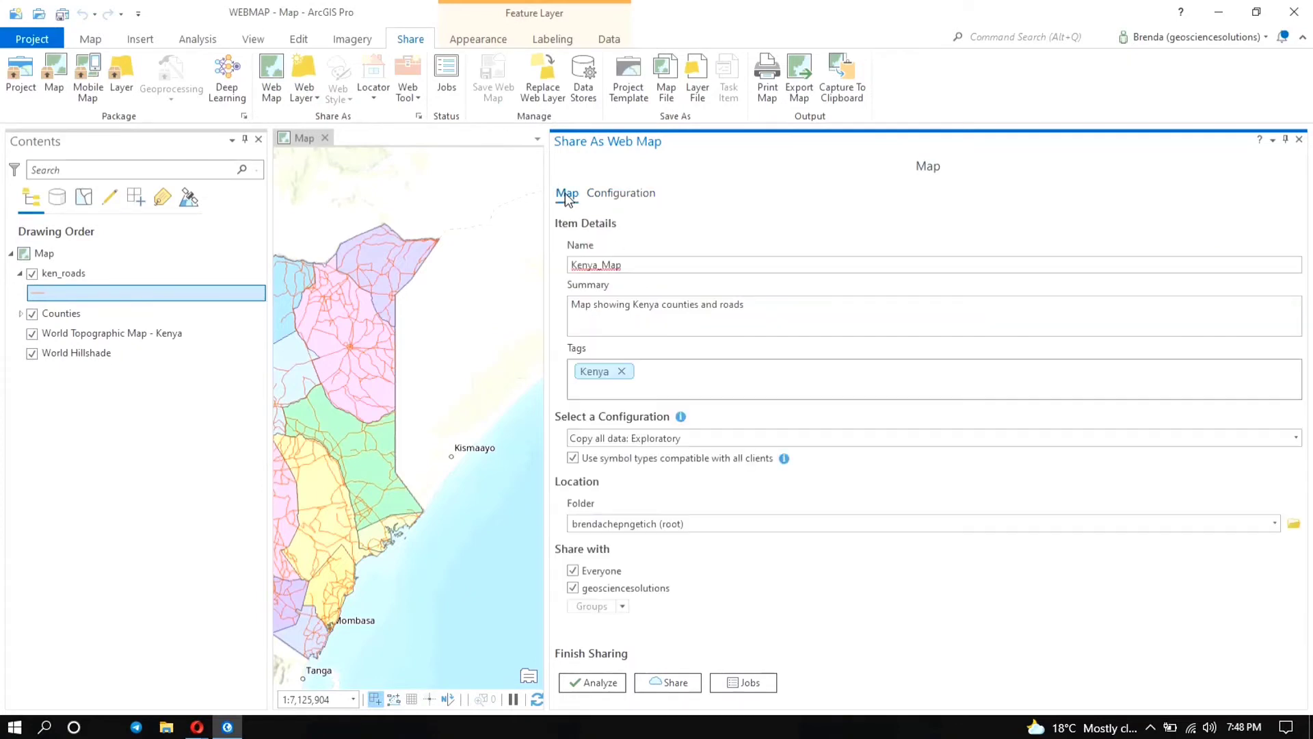
left_click(607, 682)
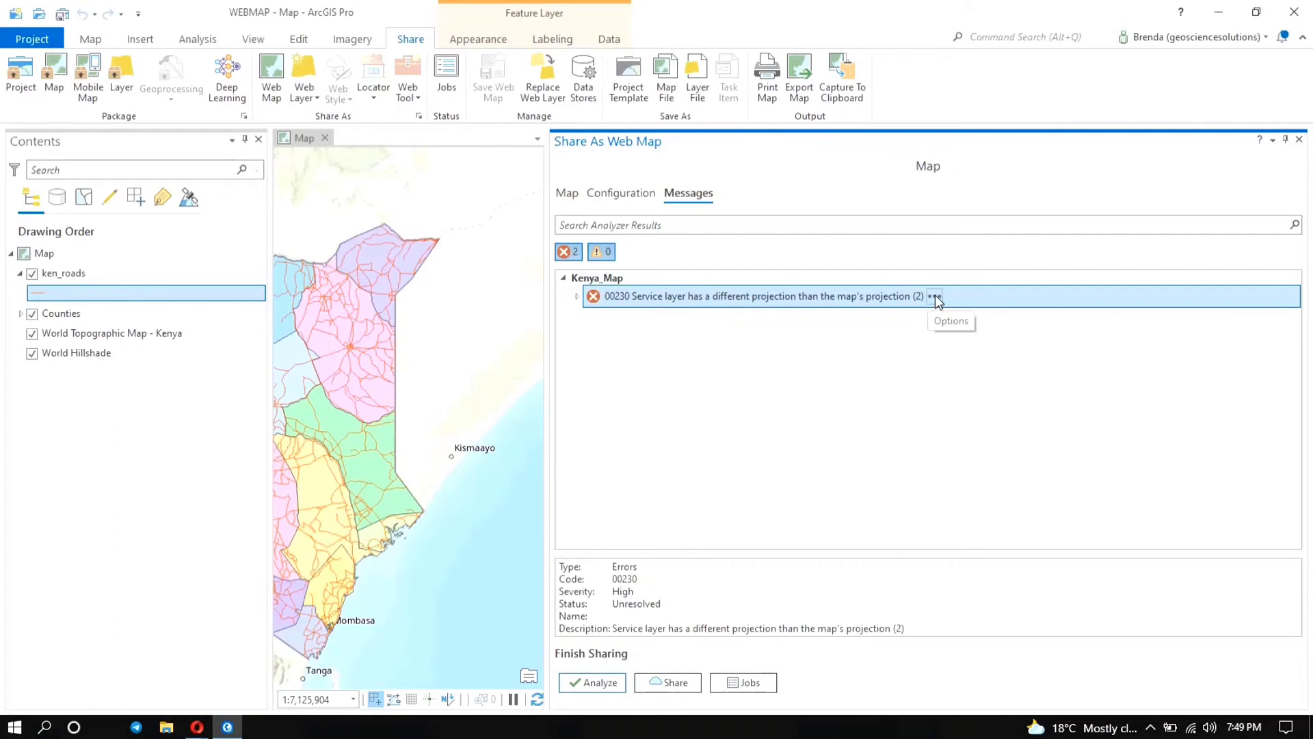
left_click(934, 296)
left_click(963, 301)
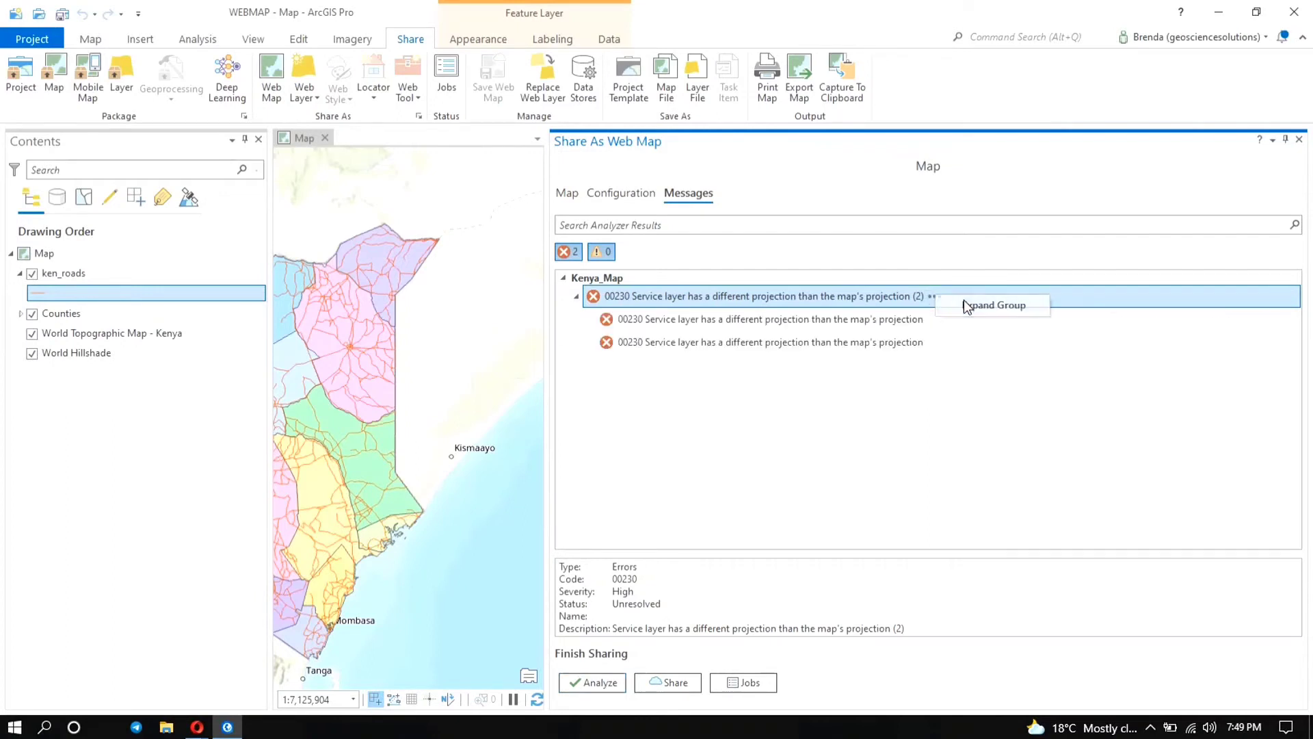
Resolve the World Topographic Map - Kenya projection error by updating the map to the basemap's coordinate system, and check the World Hillshade entry
left_click(807, 329)
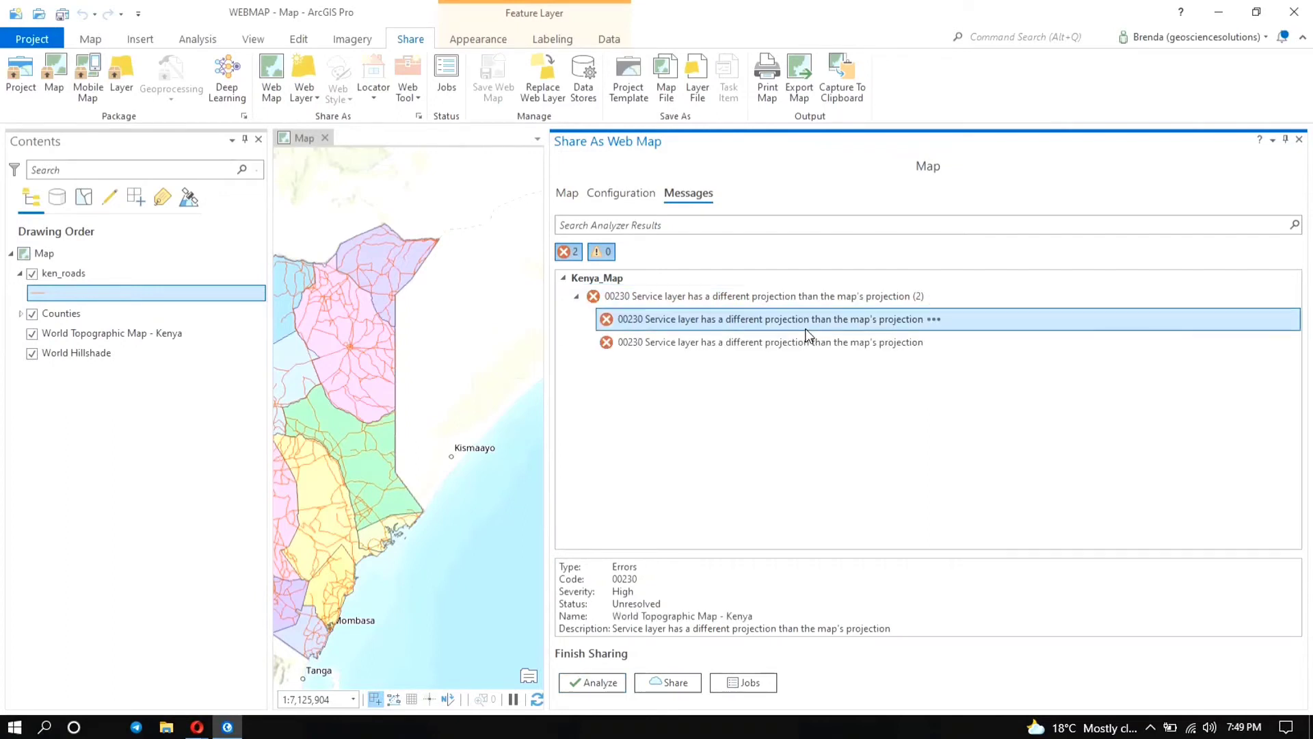
left_click(931, 320)
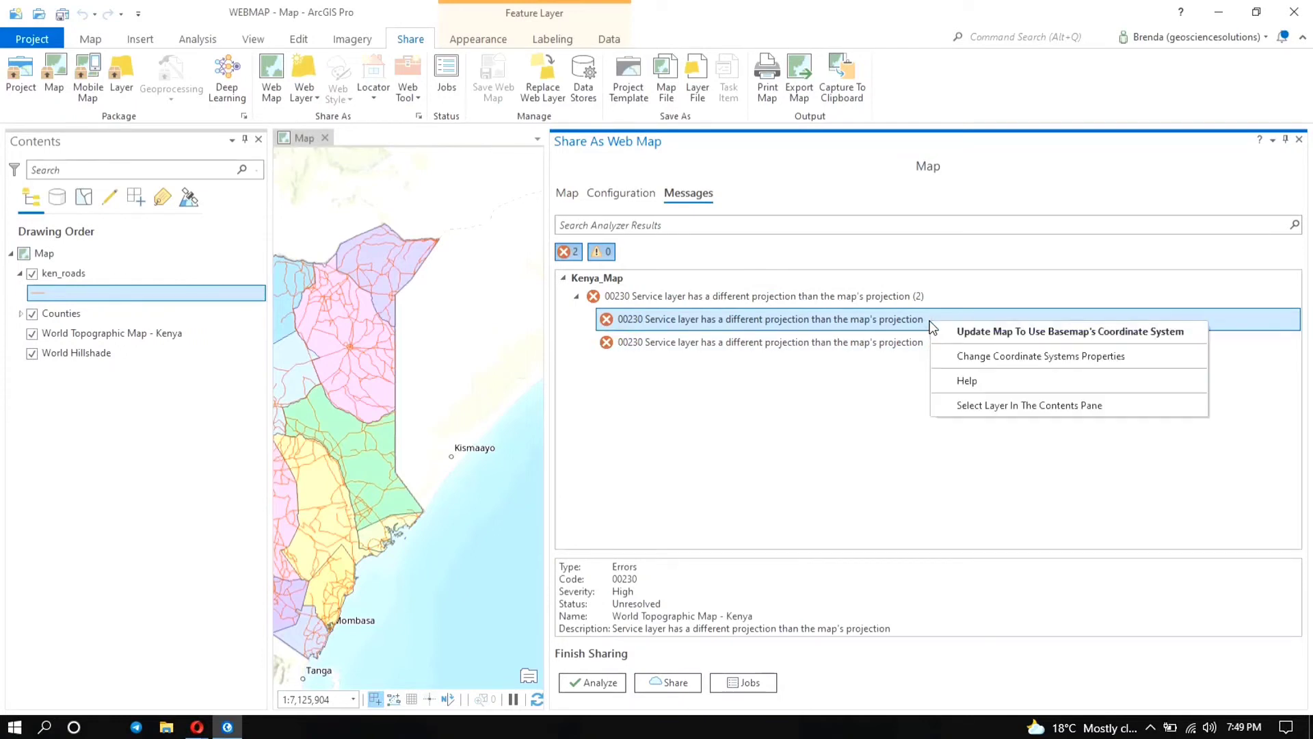
left_click(972, 332)
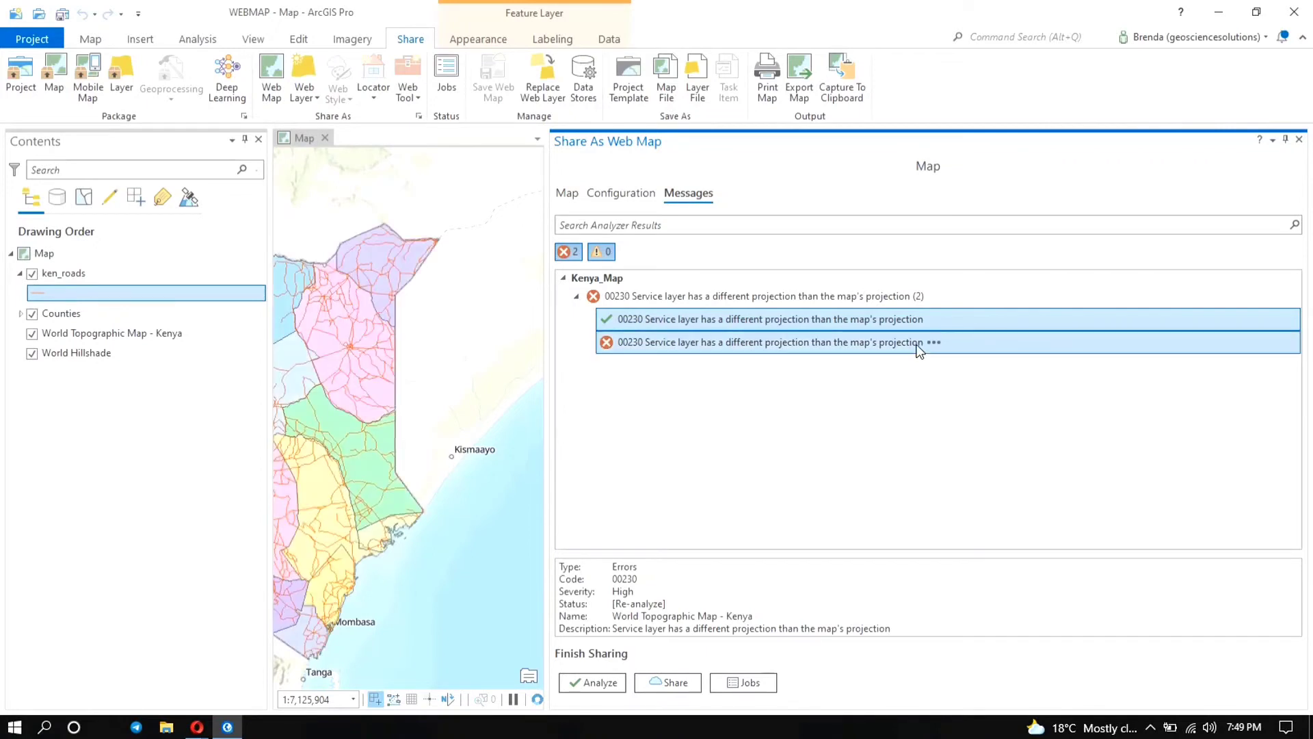
left_click(937, 342)
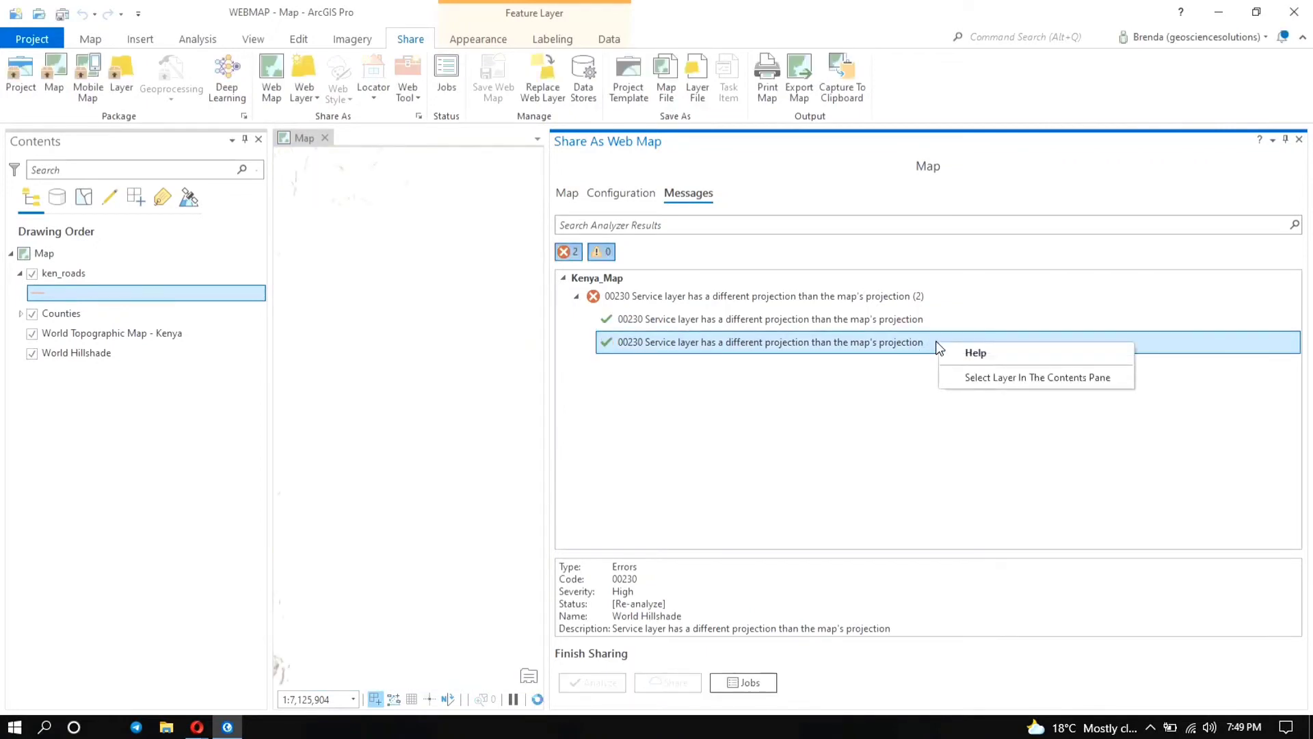
left_click(828, 415)
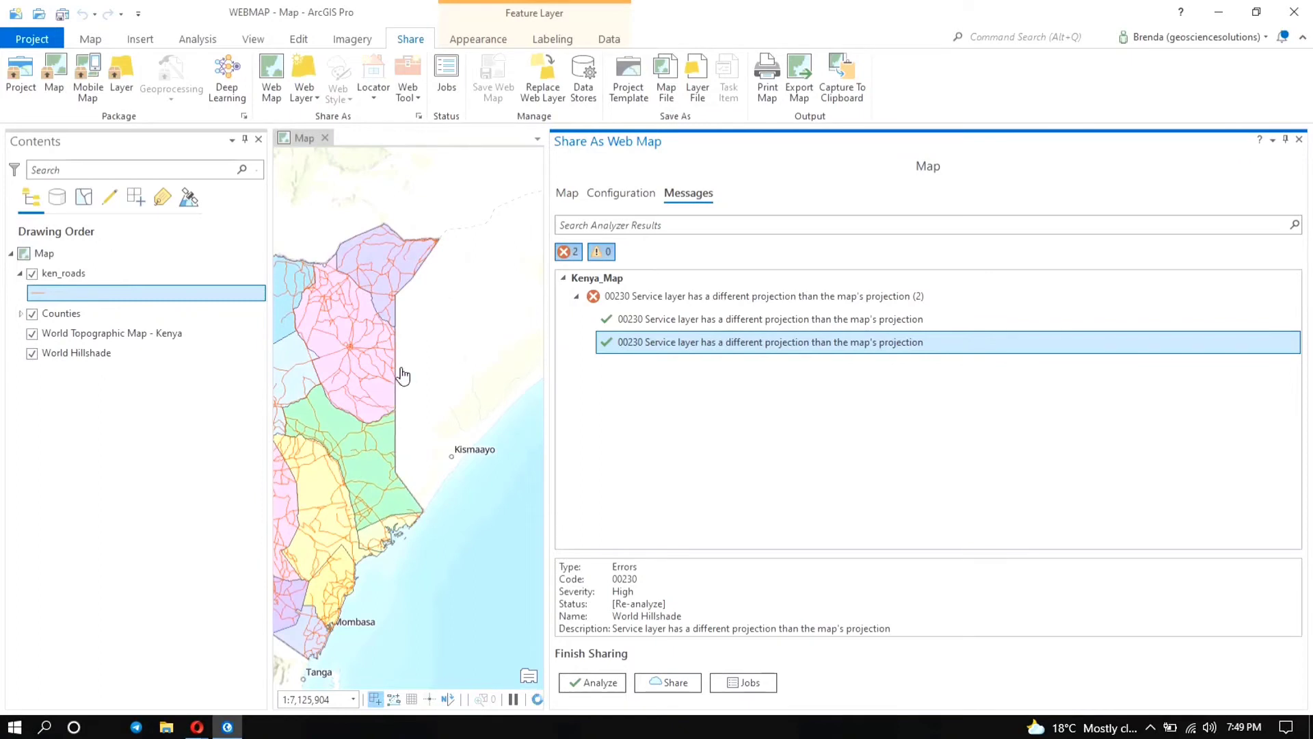
Re-analyze and share the web map, and save the project
left_click(591, 682)
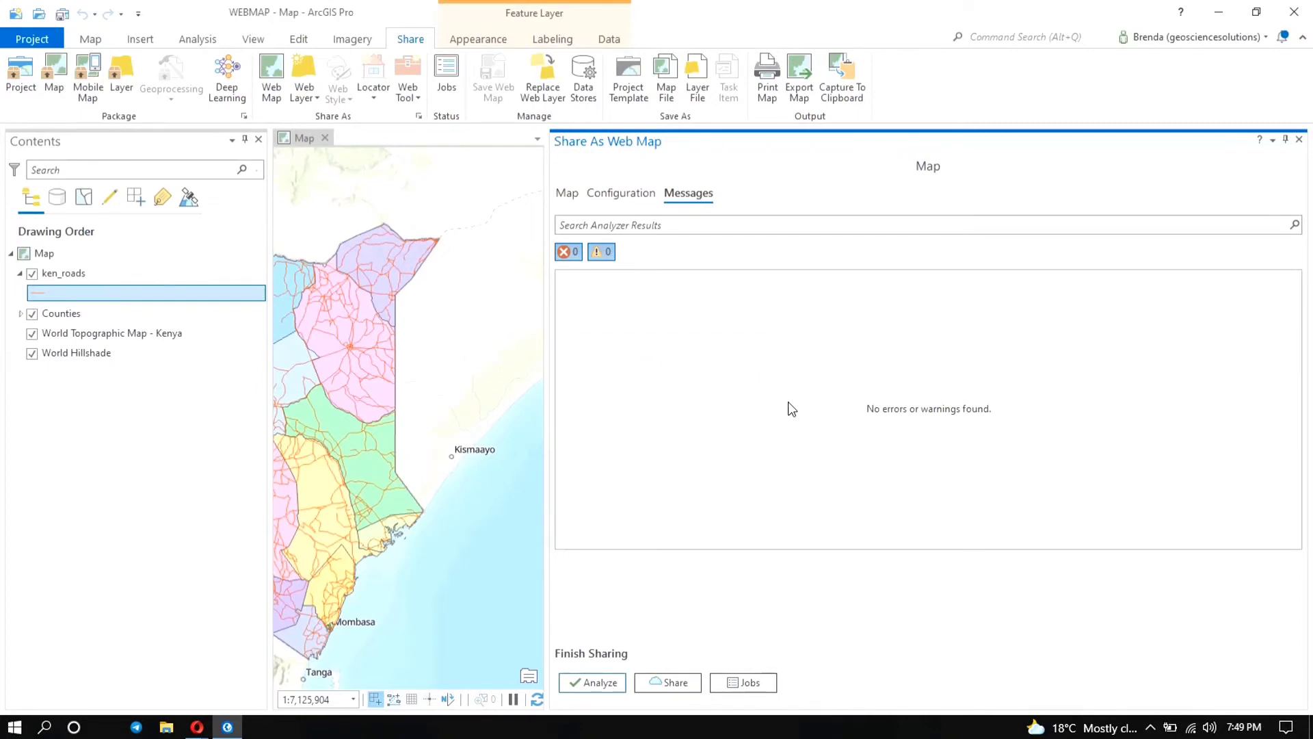
left_click(655, 683)
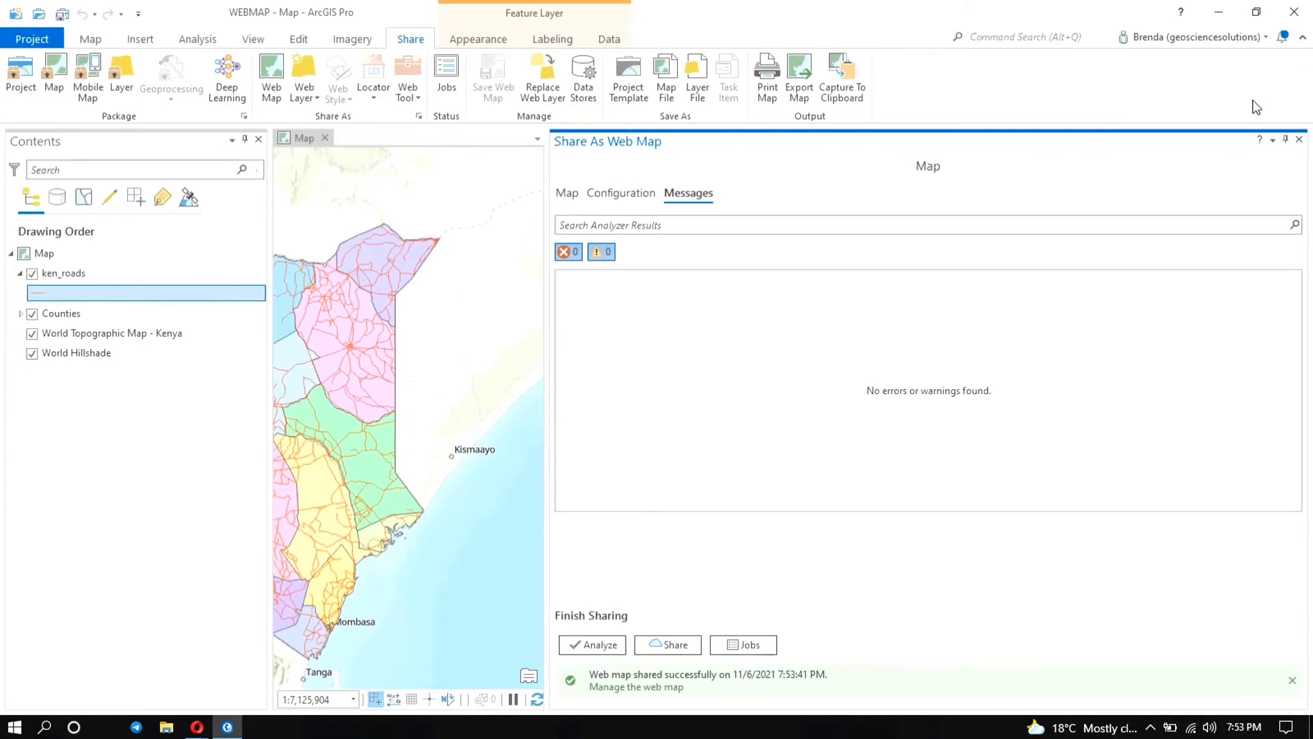
left_click(1299, 139)
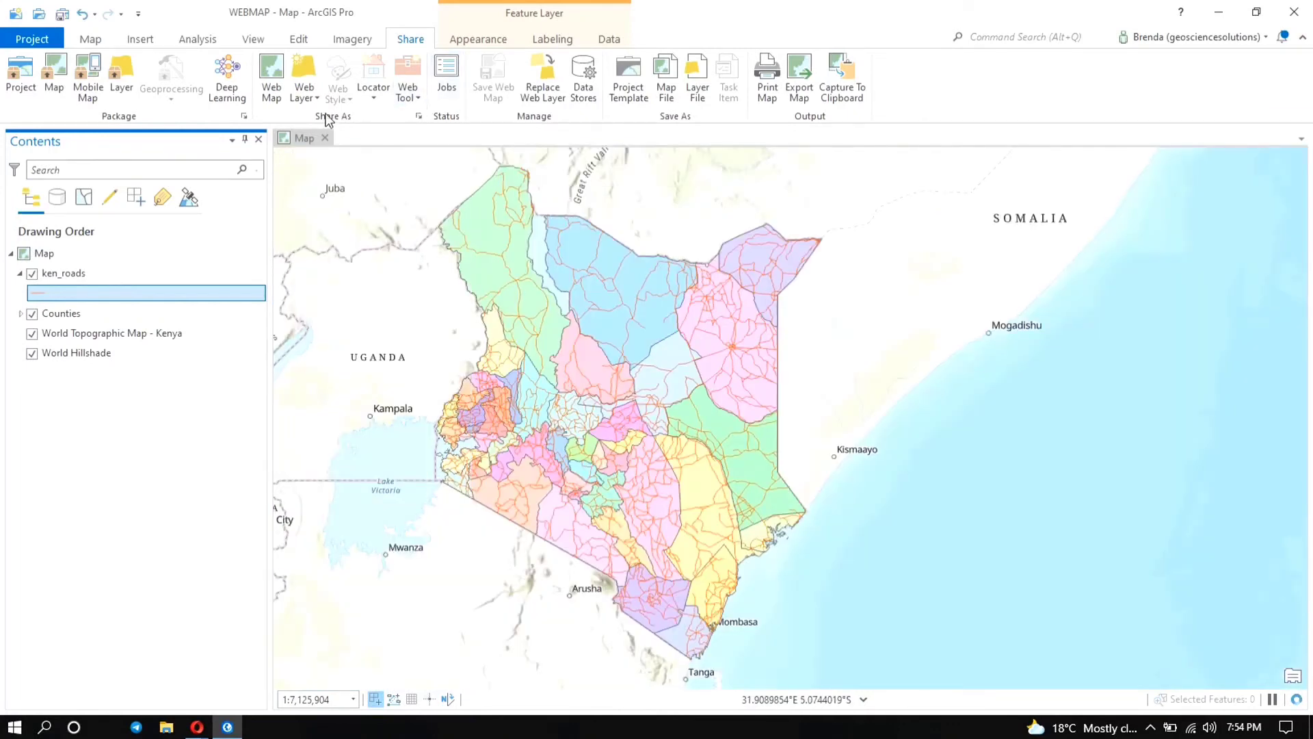
left_click(62, 14)
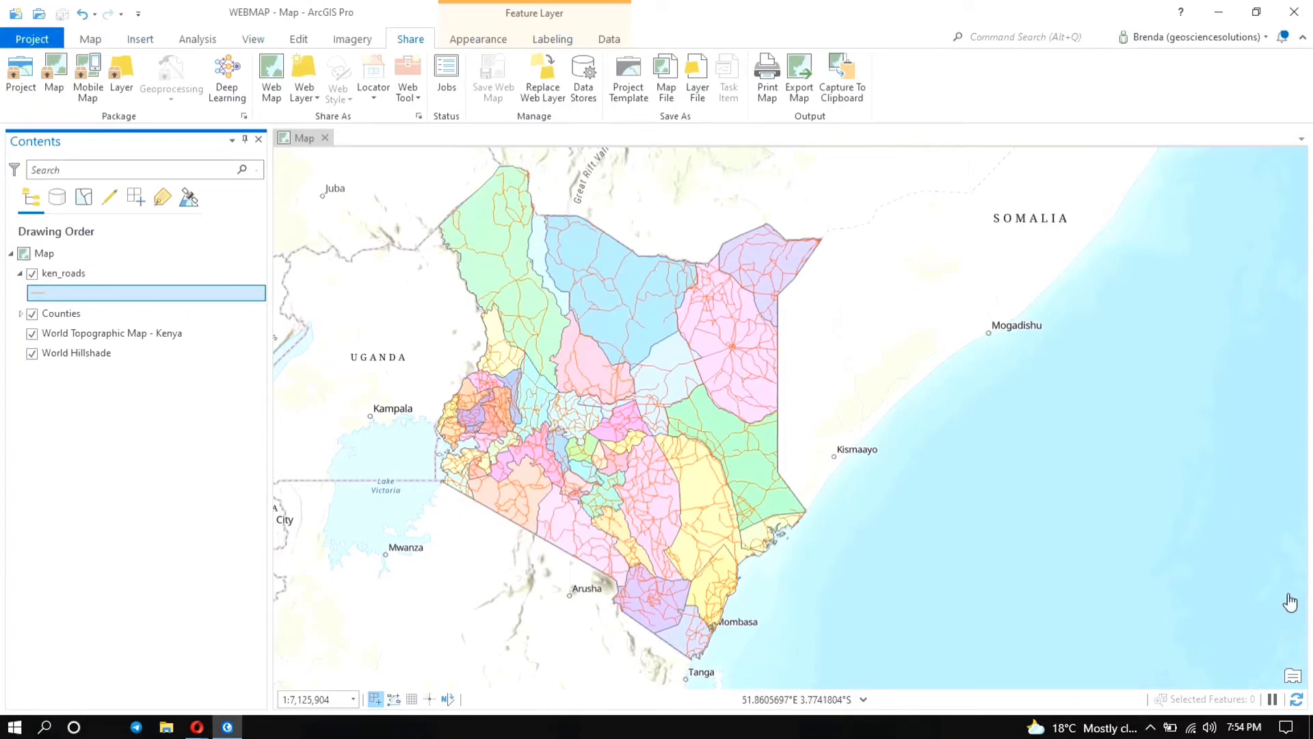
Switch to ArcGIS Online in the browser, refresh the content list, and open the Kenya_Map web map in Map Viewer
left_click(196, 729)
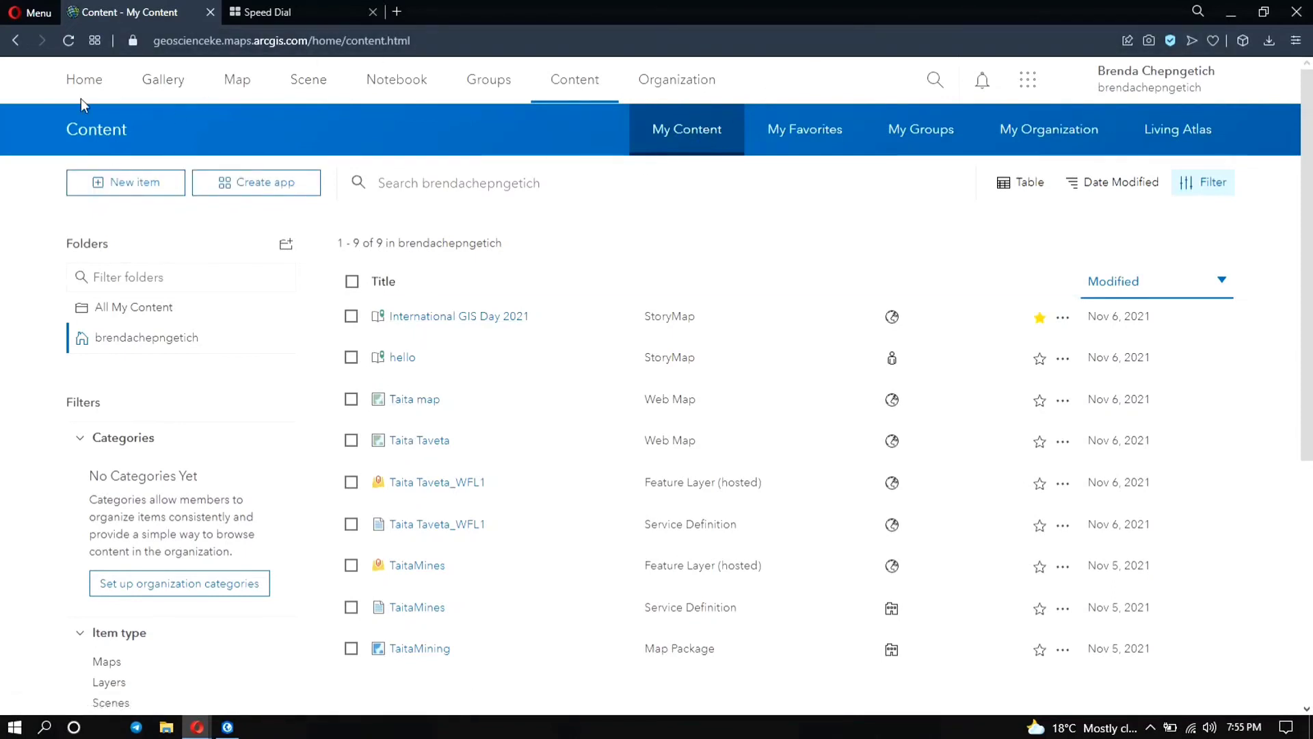
left_click(68, 42)
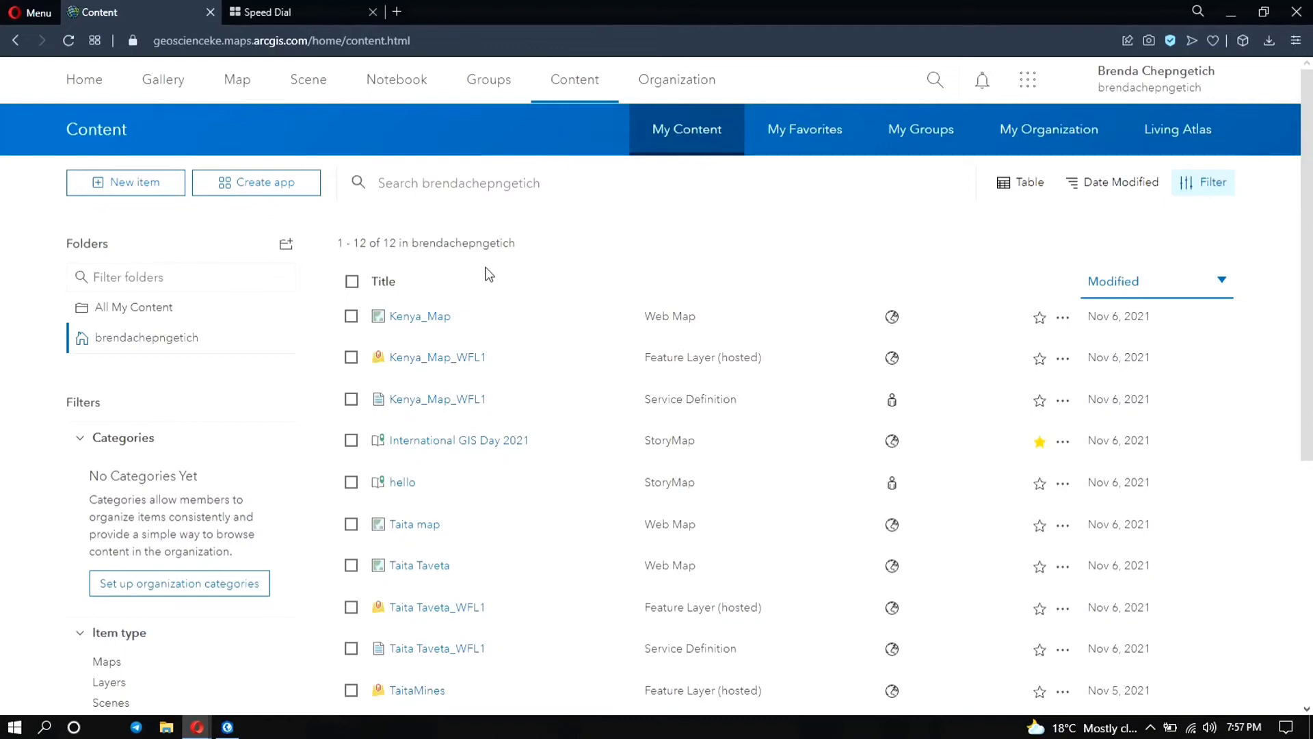
left_click(413, 328)
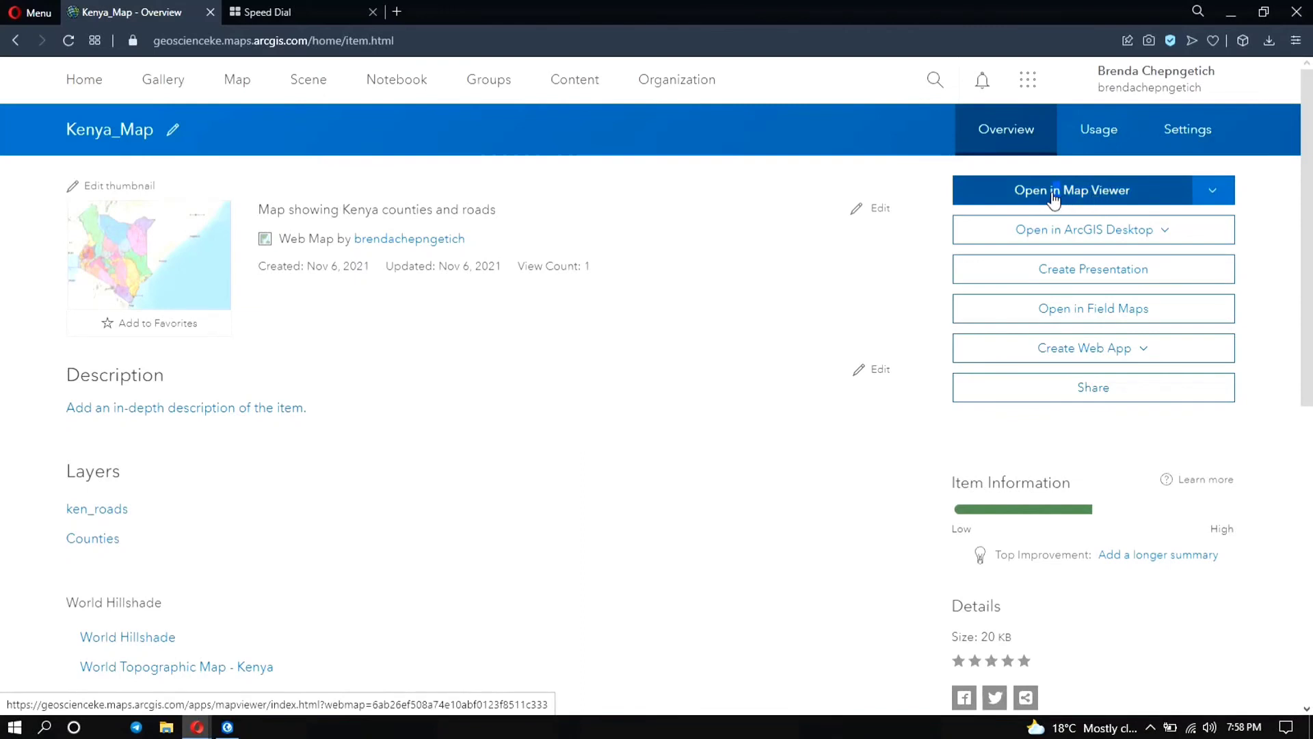
left_click(1032, 200)
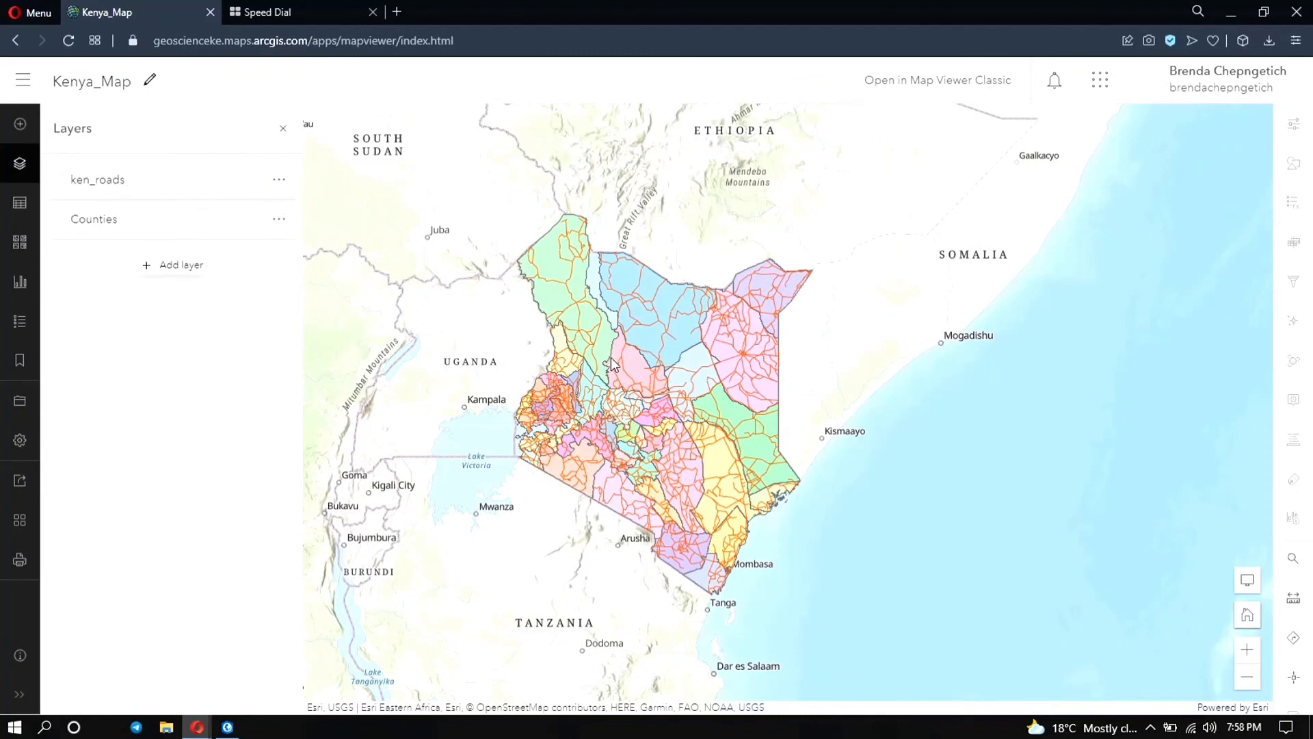
Hide the ken_roads layer and show it again to examine the roads over the counties
scroll(612, 365, "up", 2)
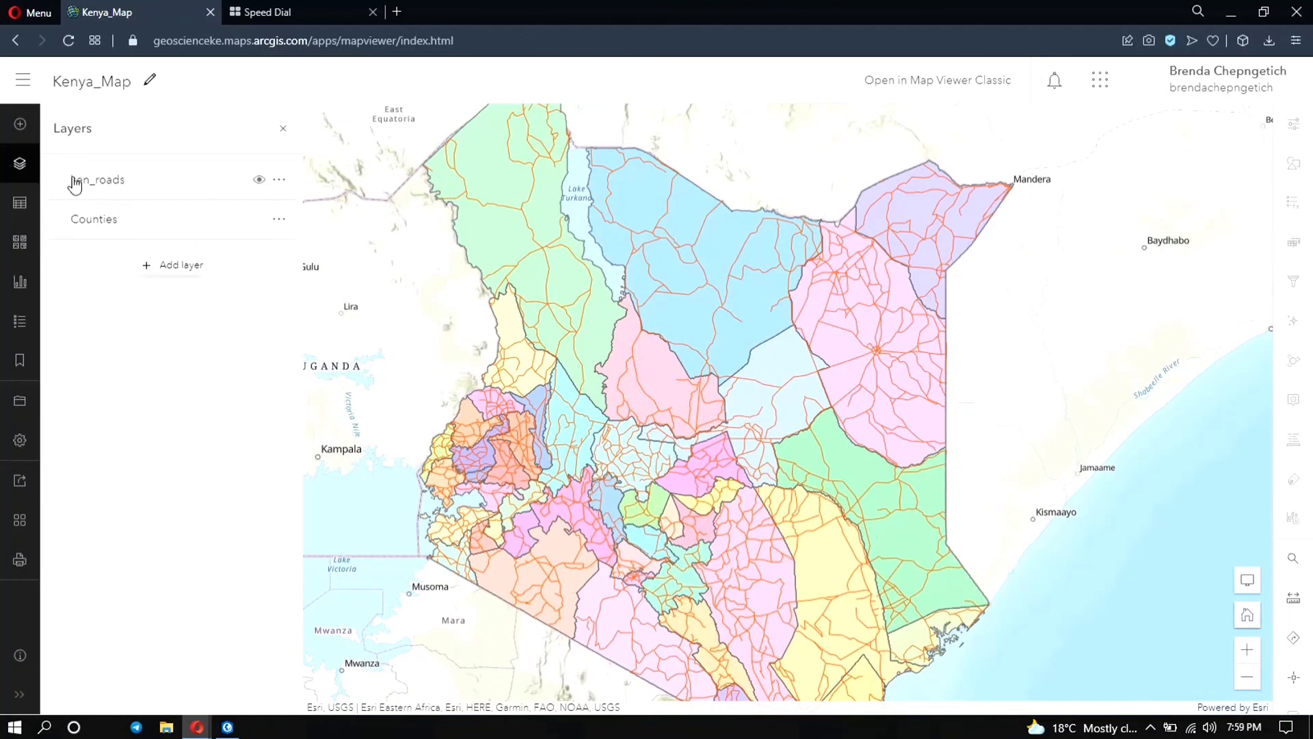
left_click(259, 181)
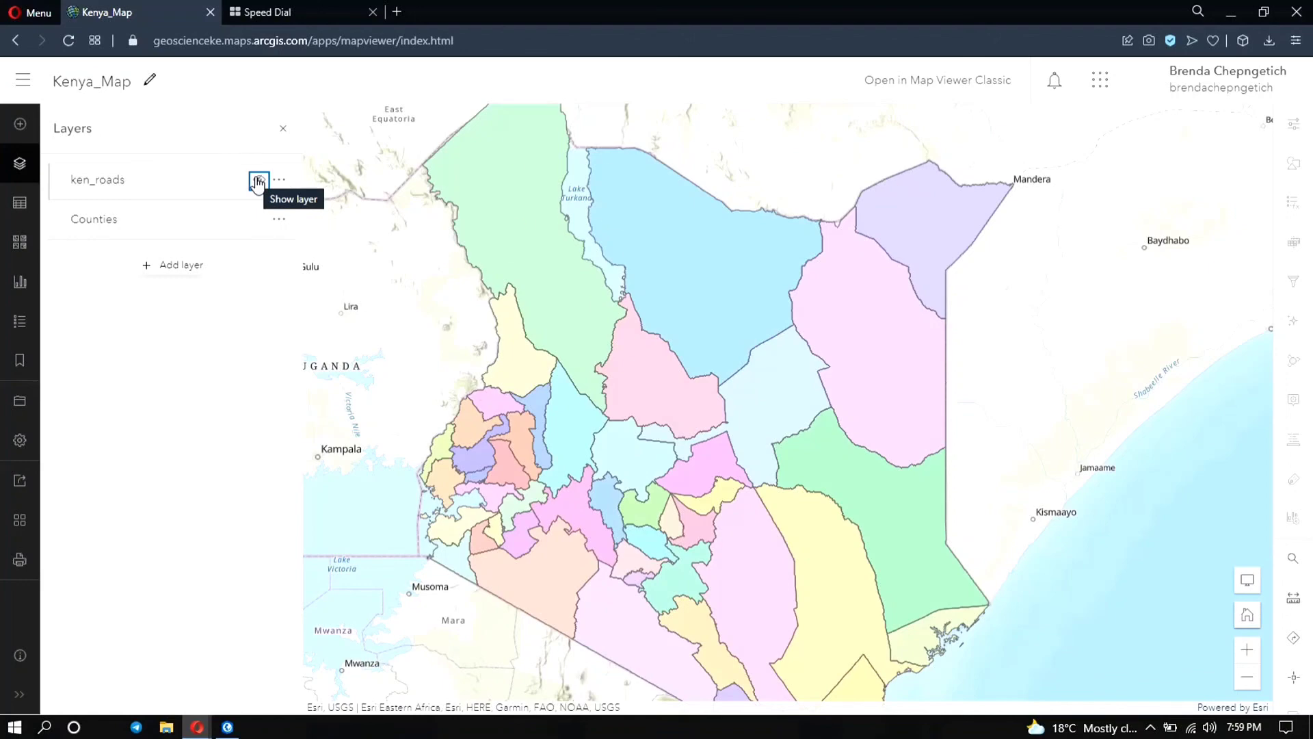
left_click(258, 181)
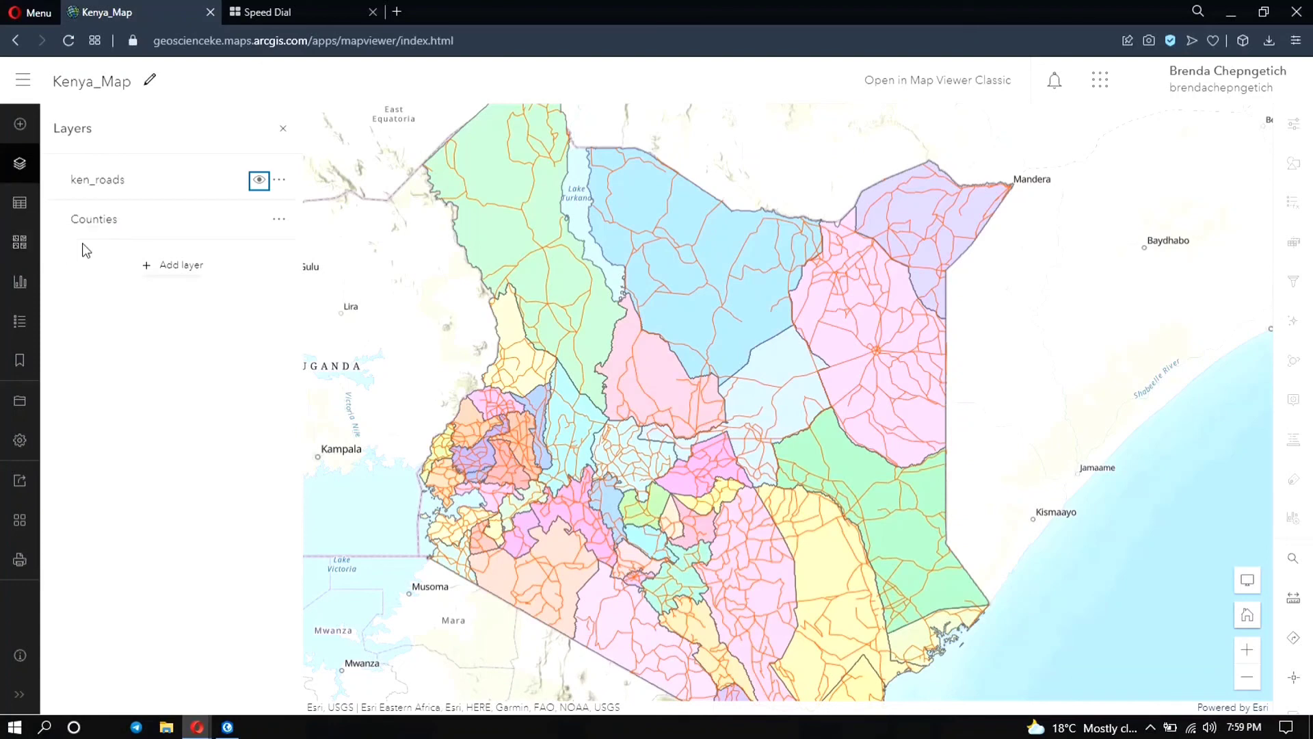
Examine the map legend for the ken_roads and Counties layers, and close it
left_click(19, 326)
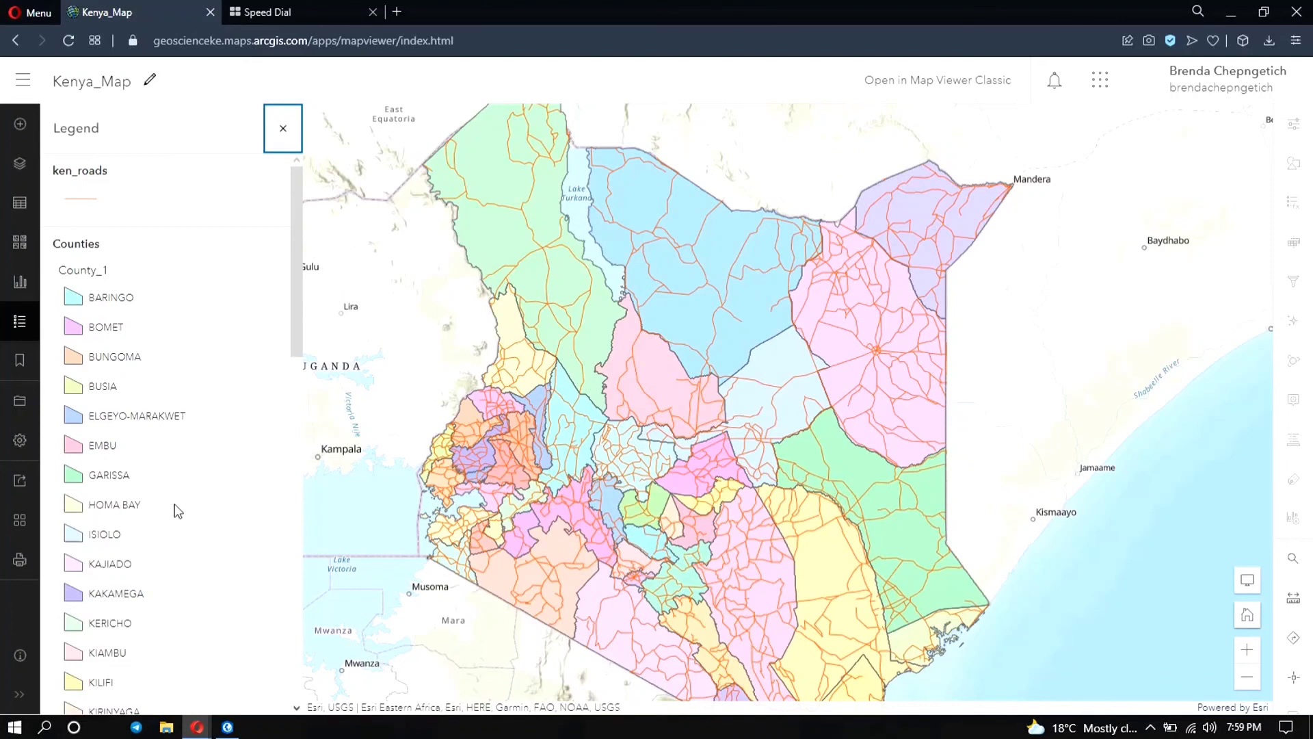
left_click(283, 128)
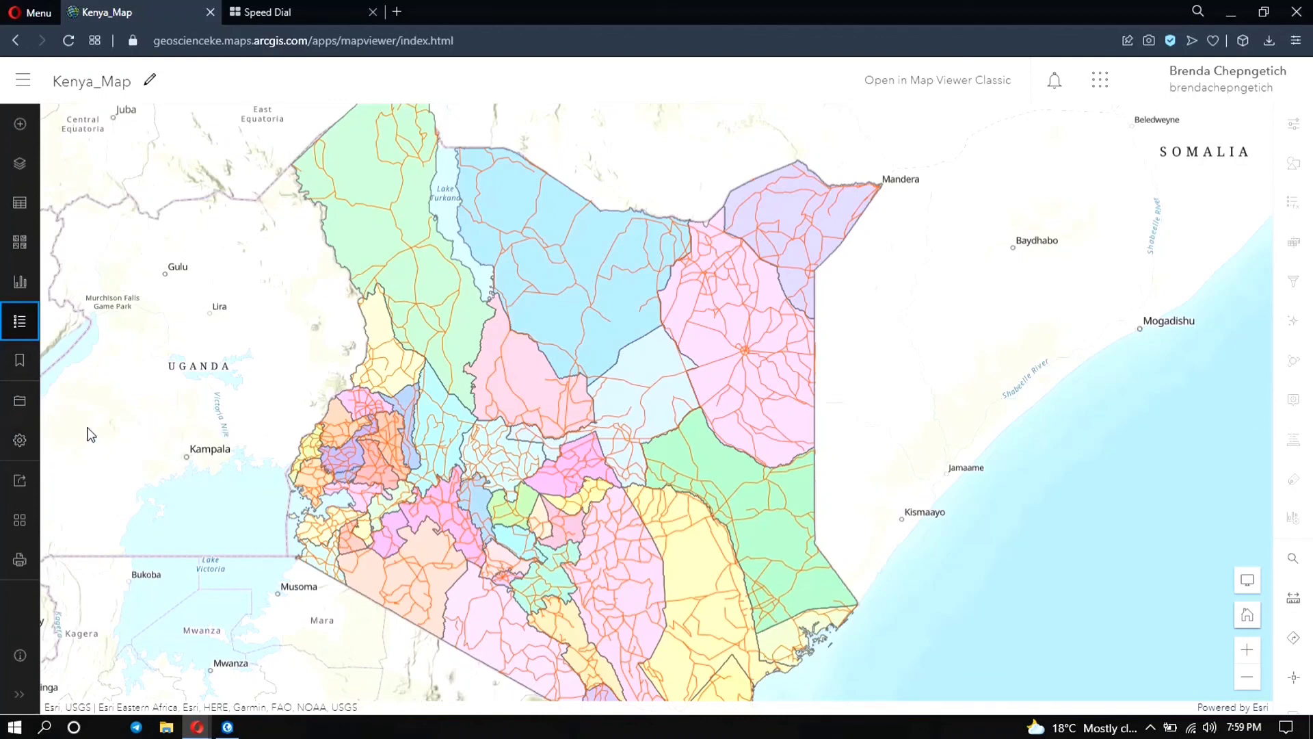
Inspect the attribute pop-up of Isiolo, the pale blue county in central Kenya, and close it
left_click(1248, 650)
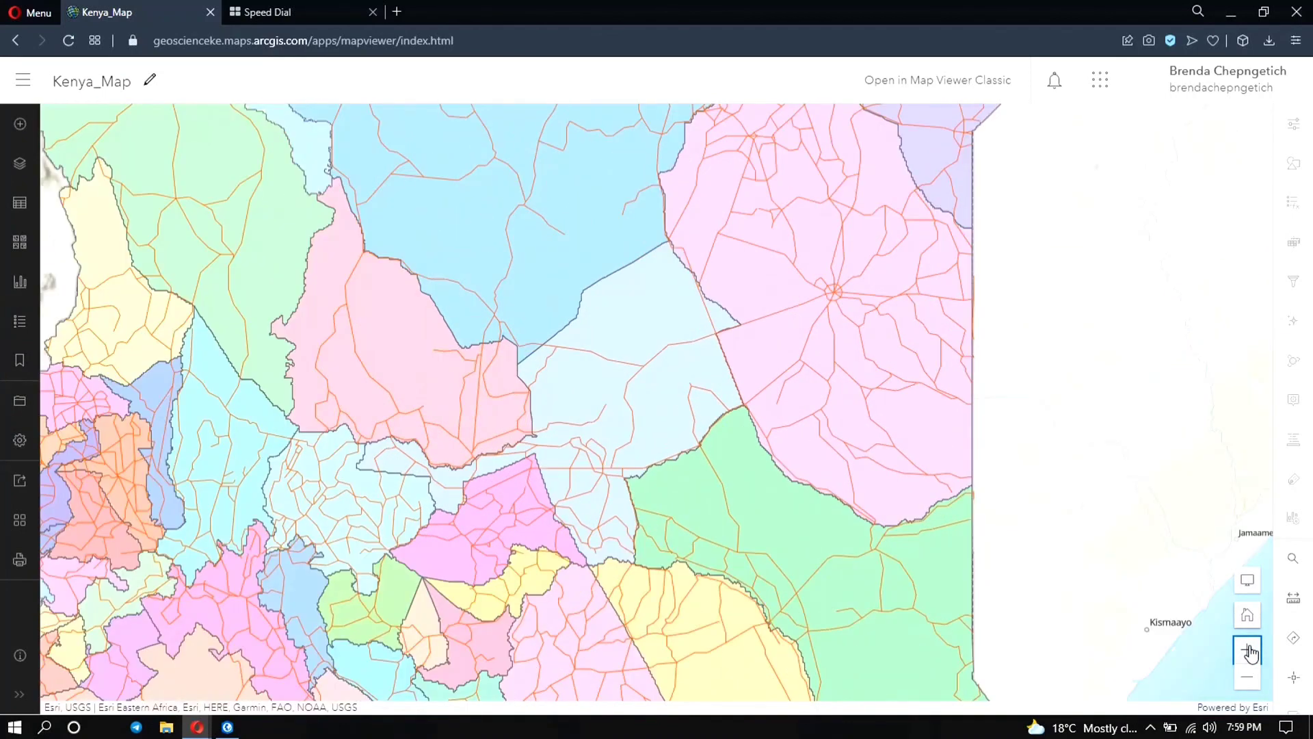
left_click(639, 293)
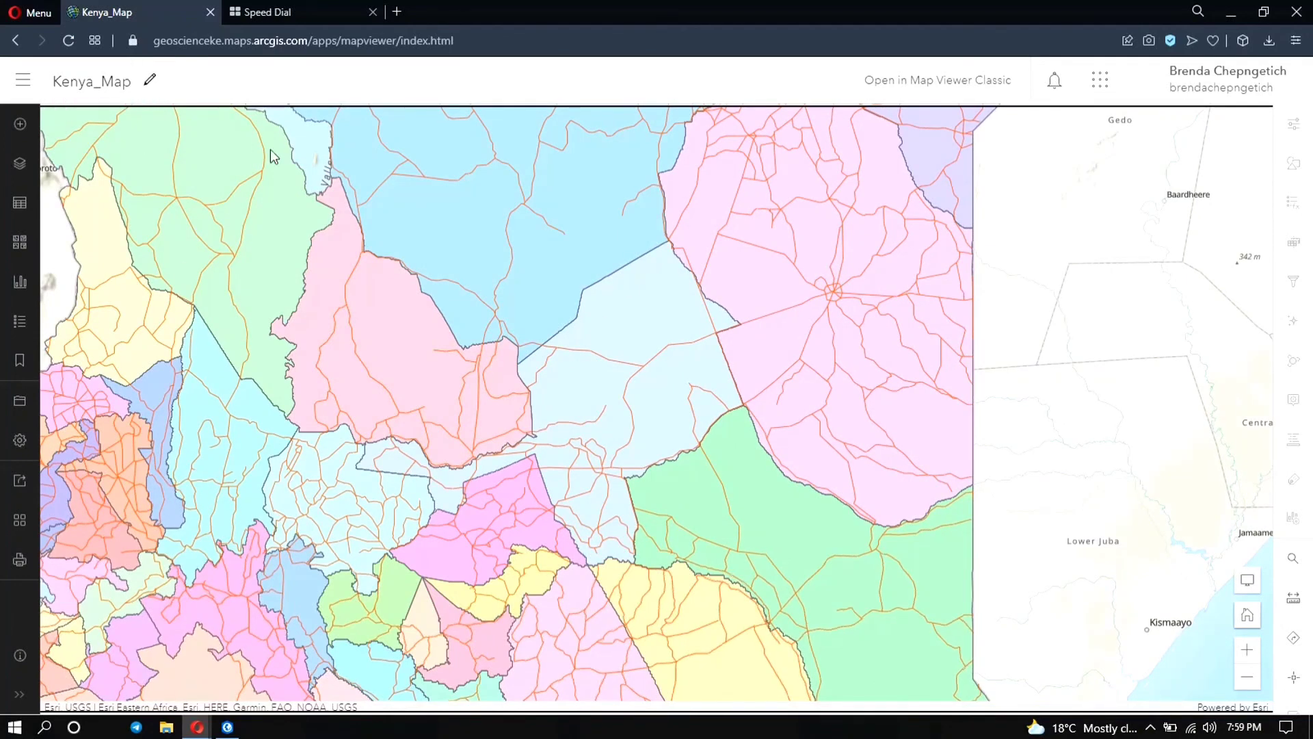
left_click(622, 247)
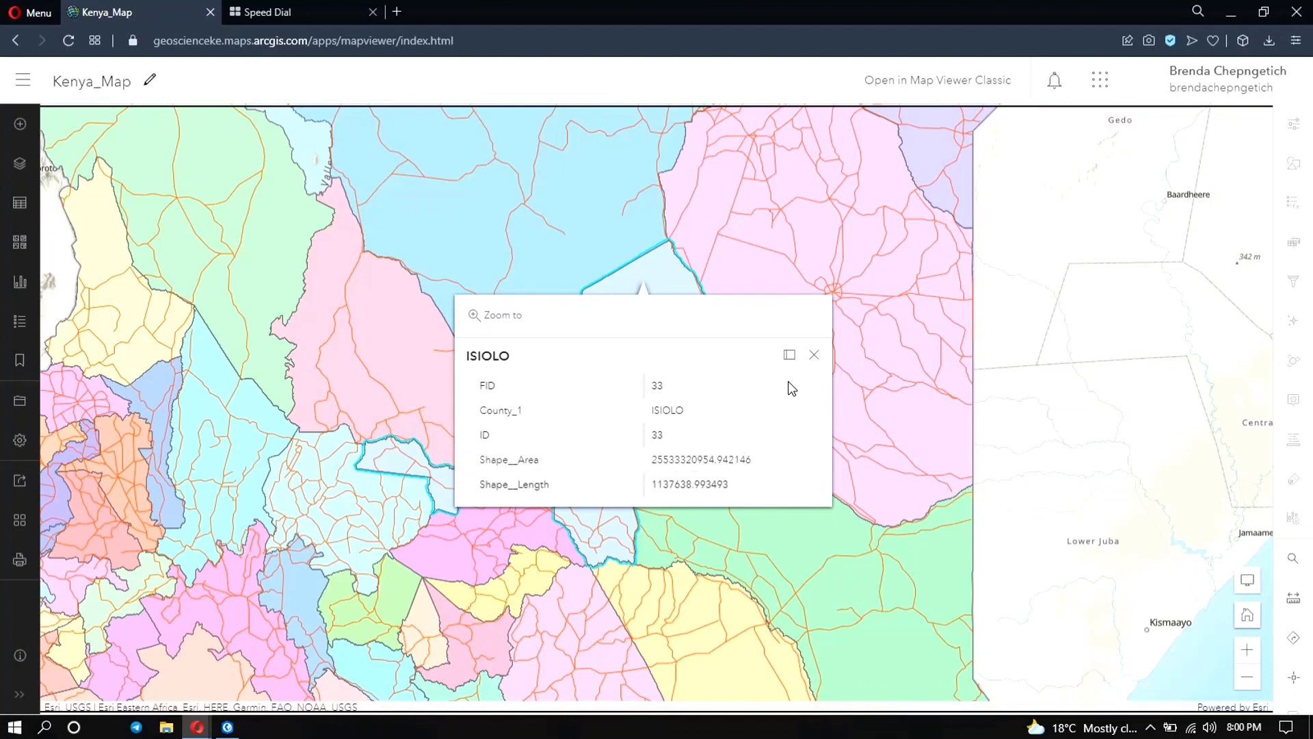
left_click(813, 355)
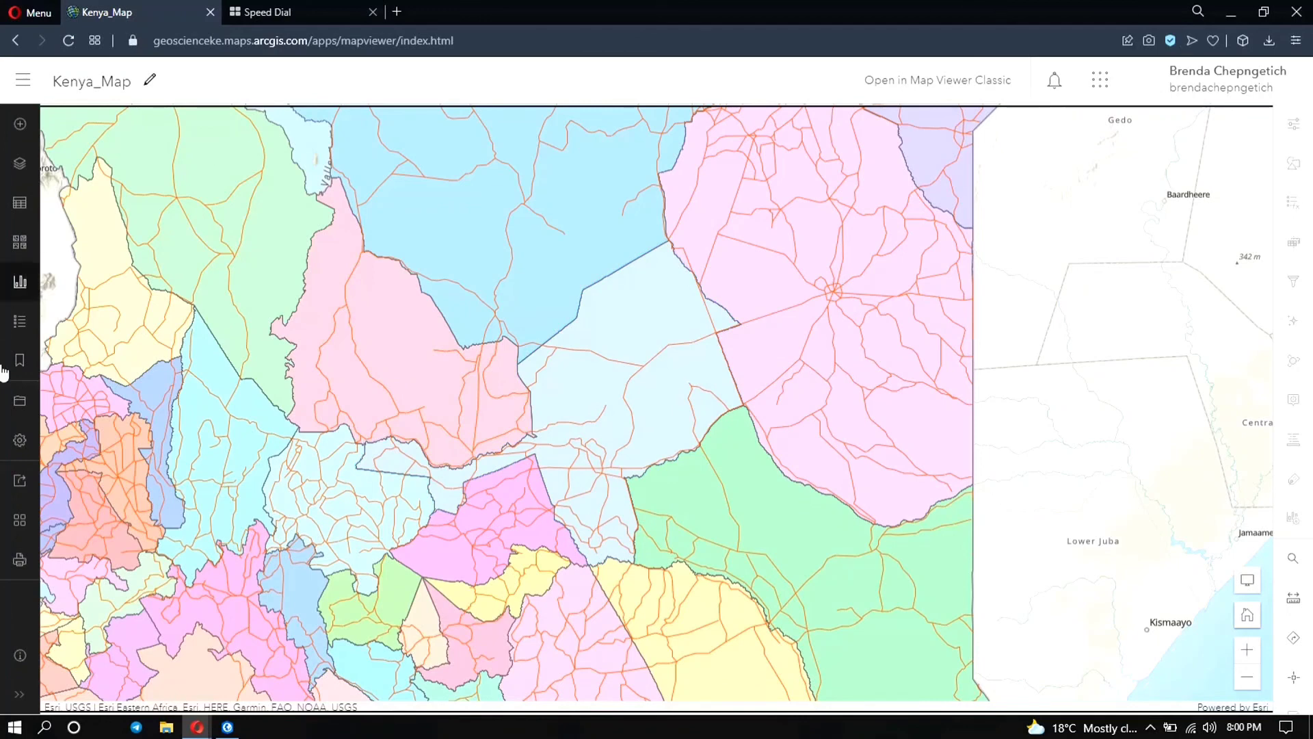